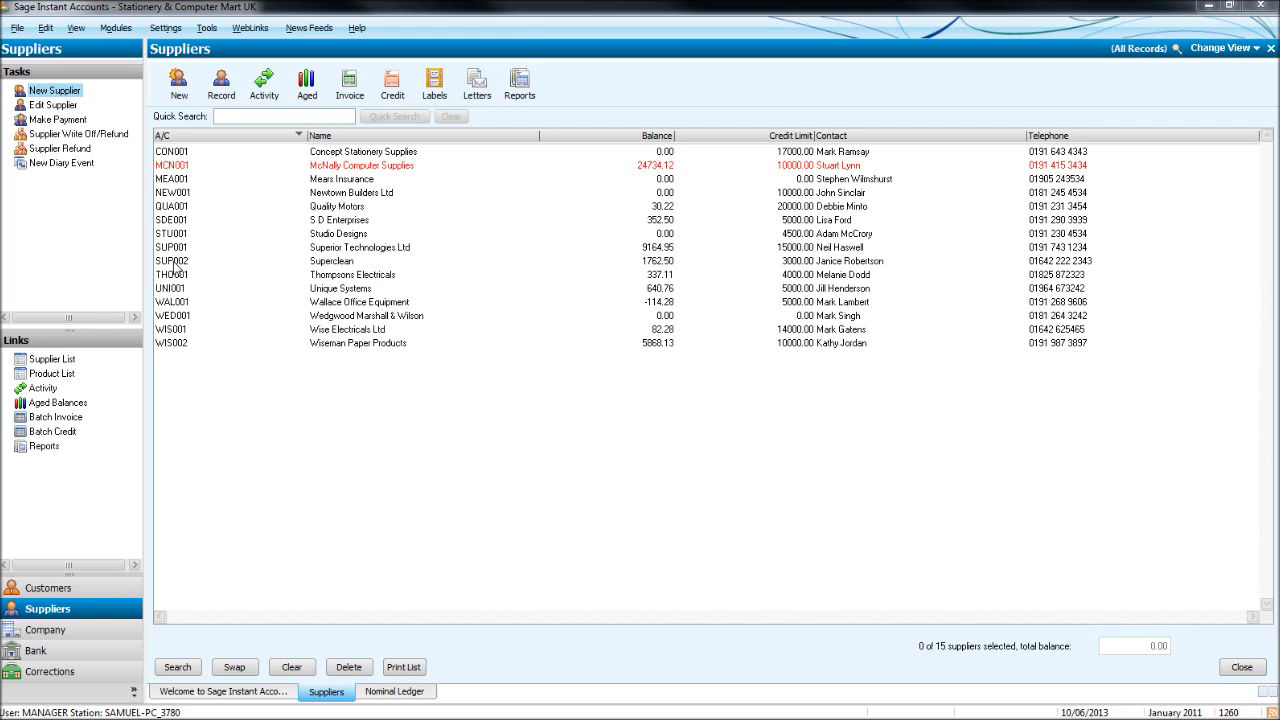
pyautogui.click(222, 137)
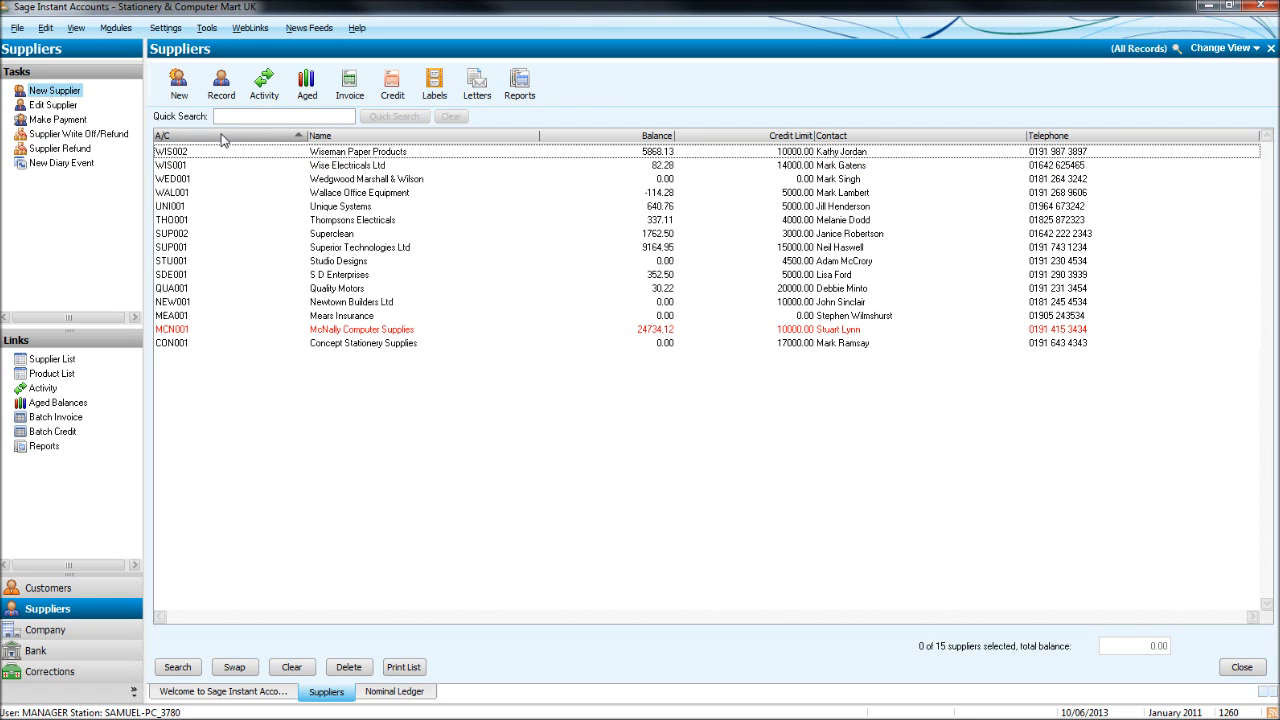
pyautogui.click(222, 137)
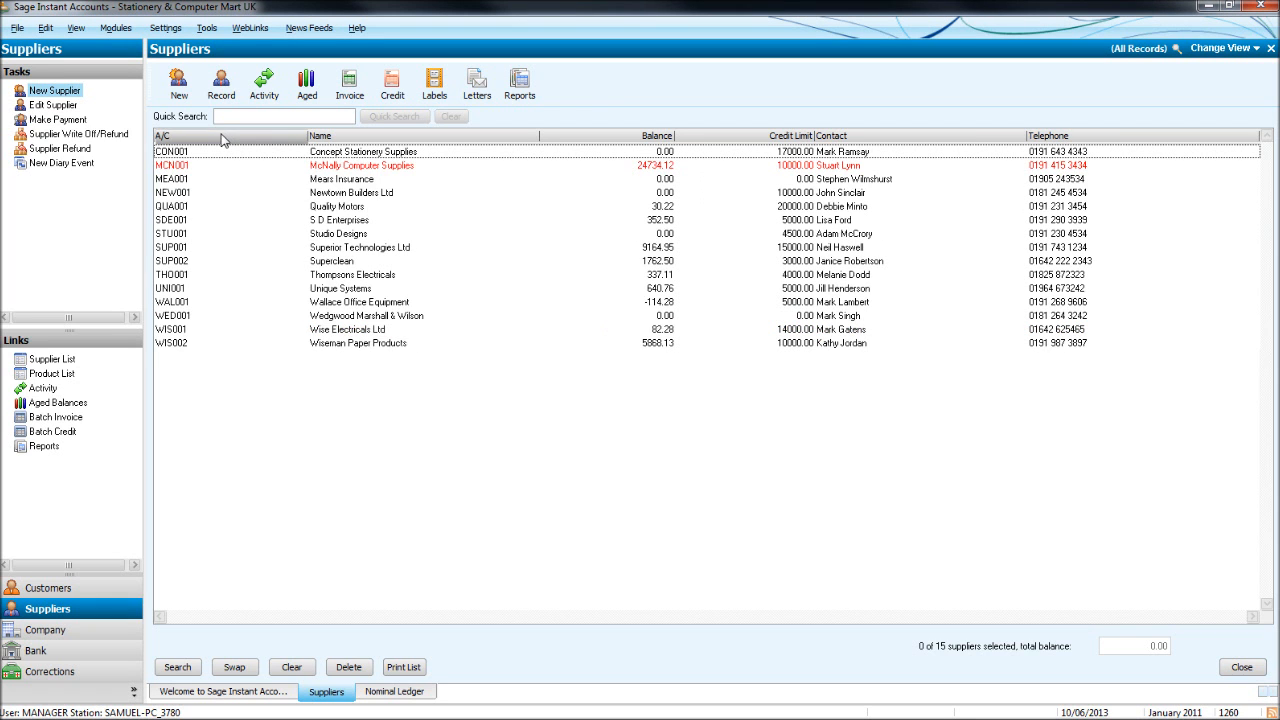
pyautogui.click(222, 137)
pyautogui.click(222, 137)
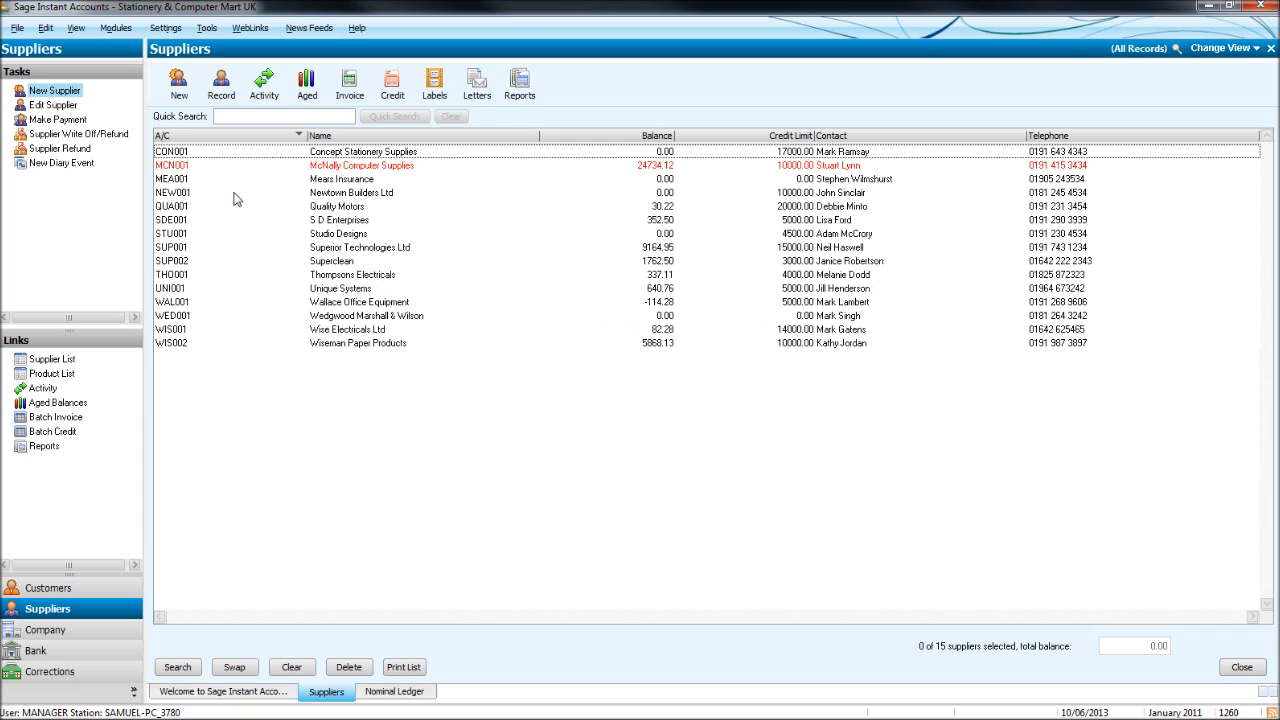
pyautogui.click(478, 137)
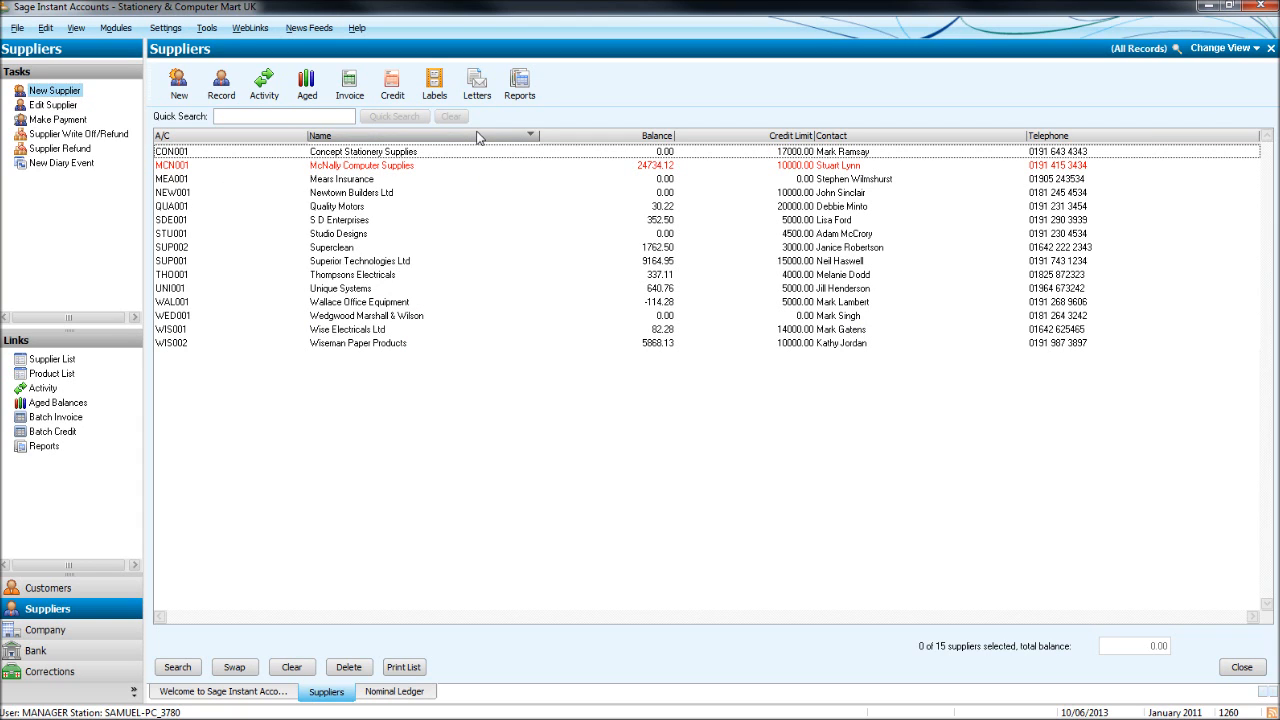
pyautogui.click(447, 137)
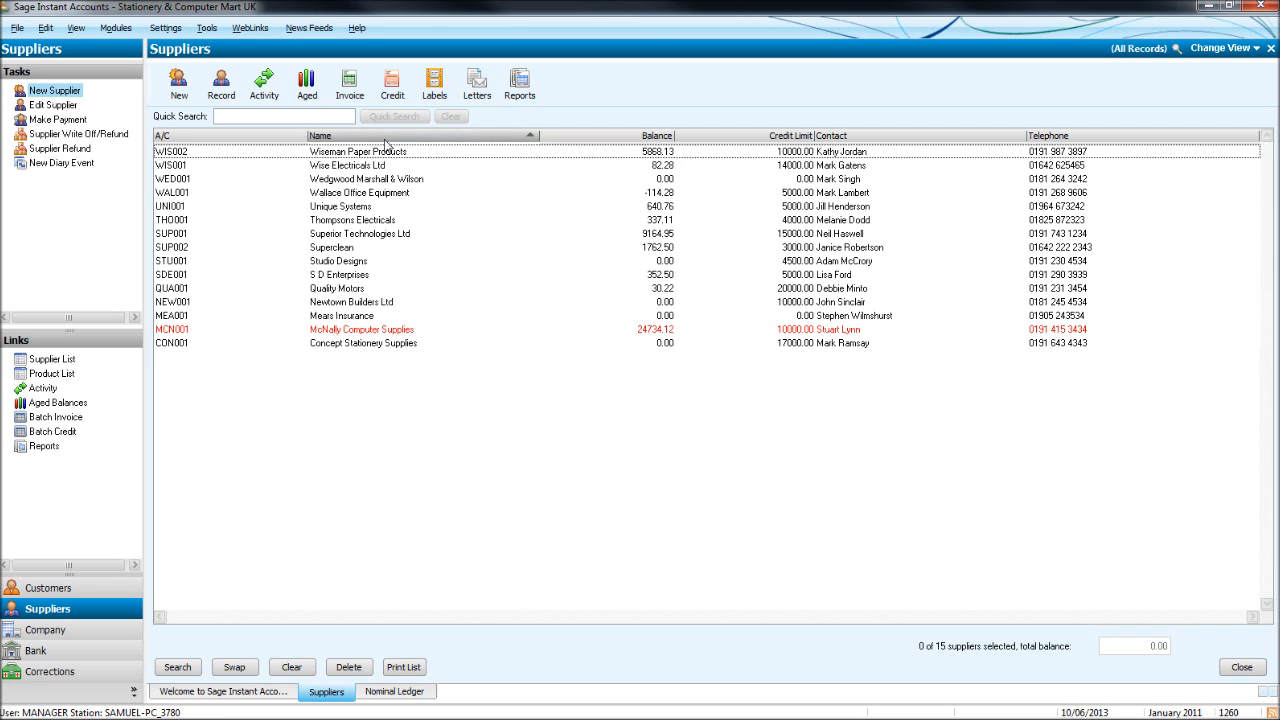
pyautogui.click(412, 138)
pyautogui.click(588, 138)
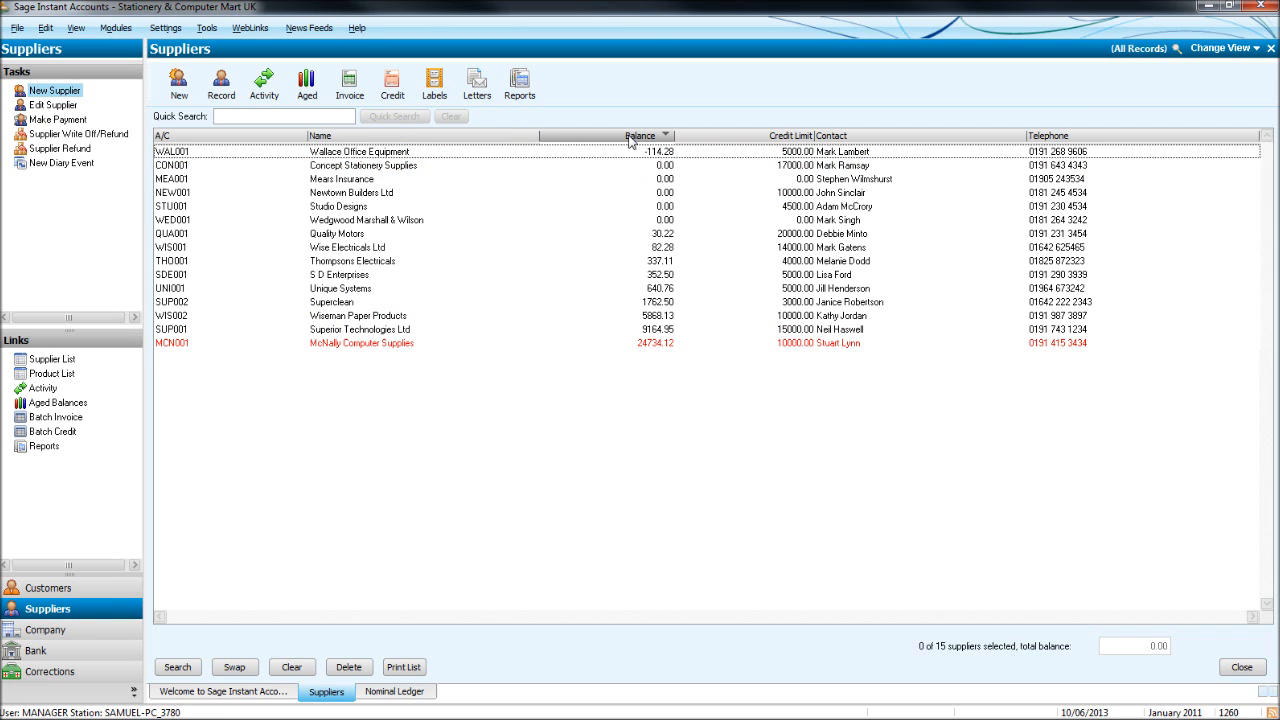
pyautogui.click(633, 137)
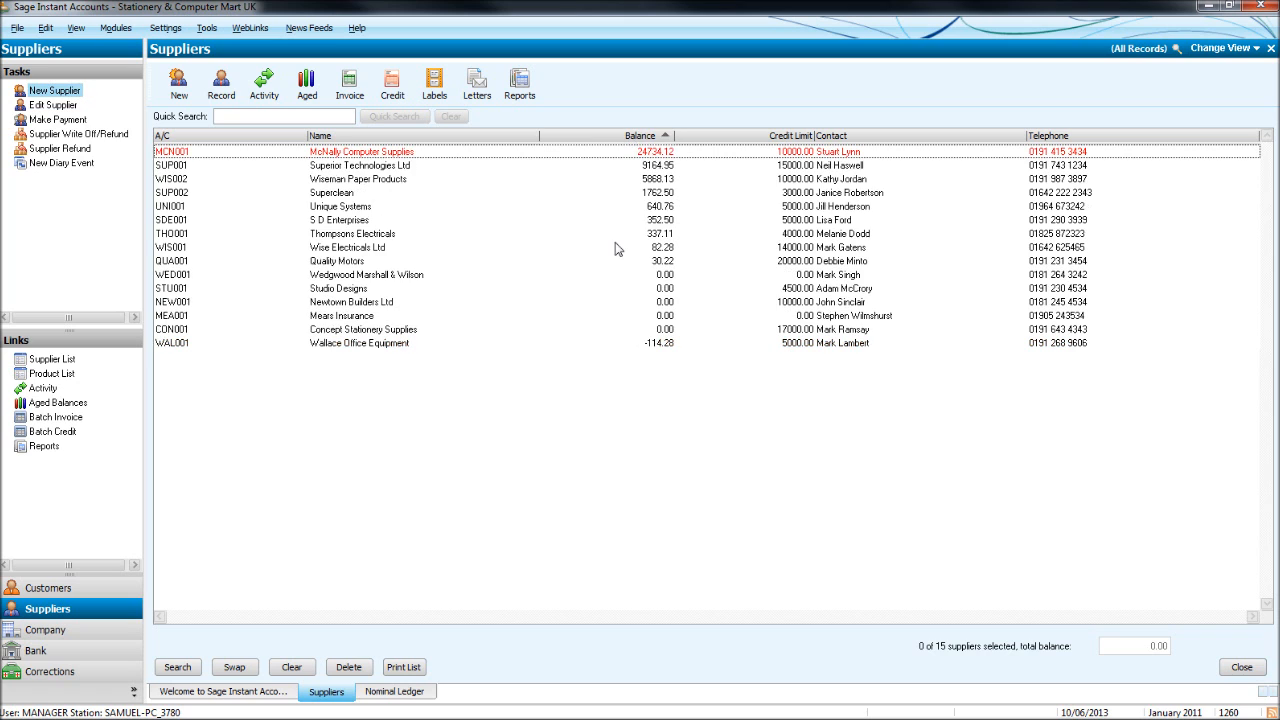
pyautogui.click(629, 139)
pyautogui.click(716, 137)
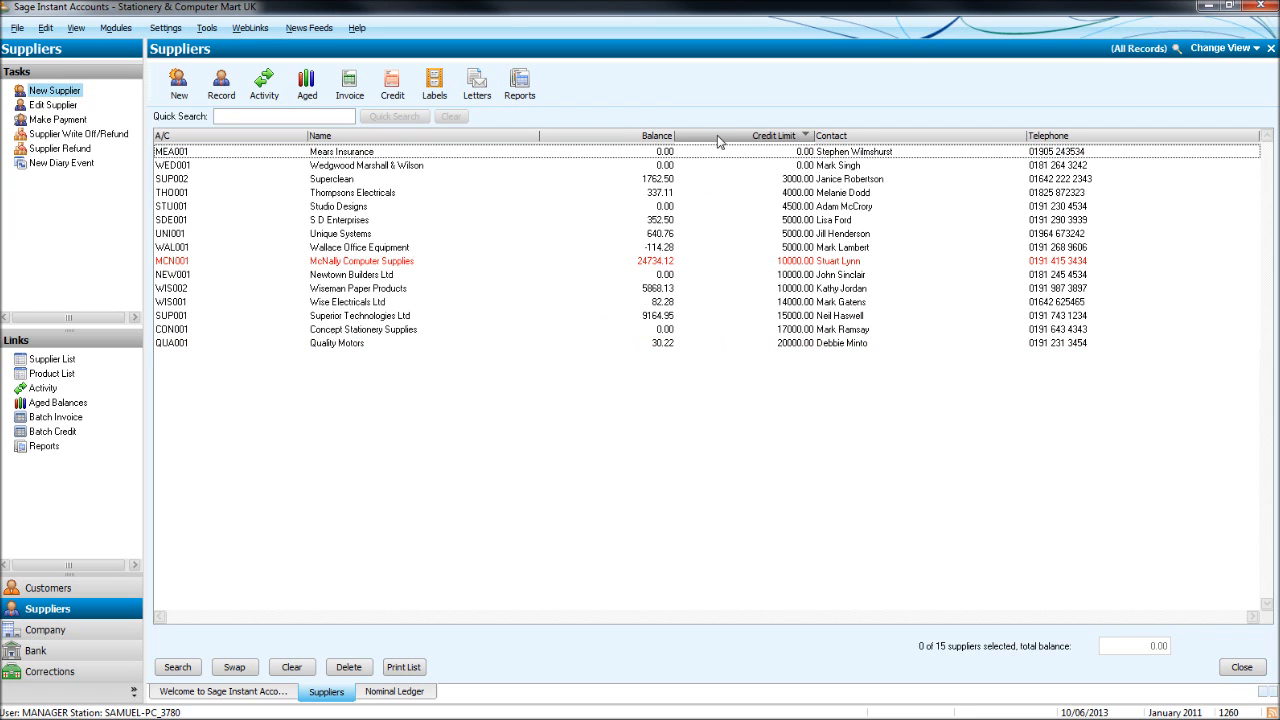
pyautogui.click(890, 139)
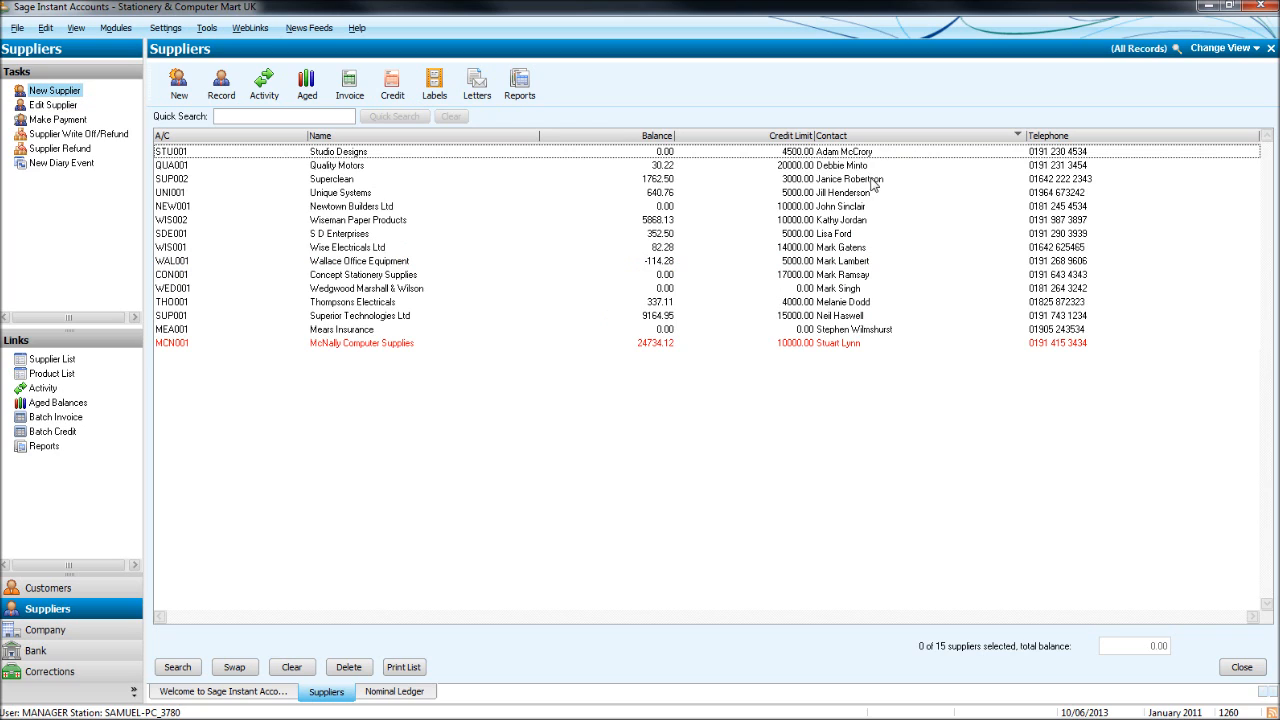
pyautogui.click(1094, 139)
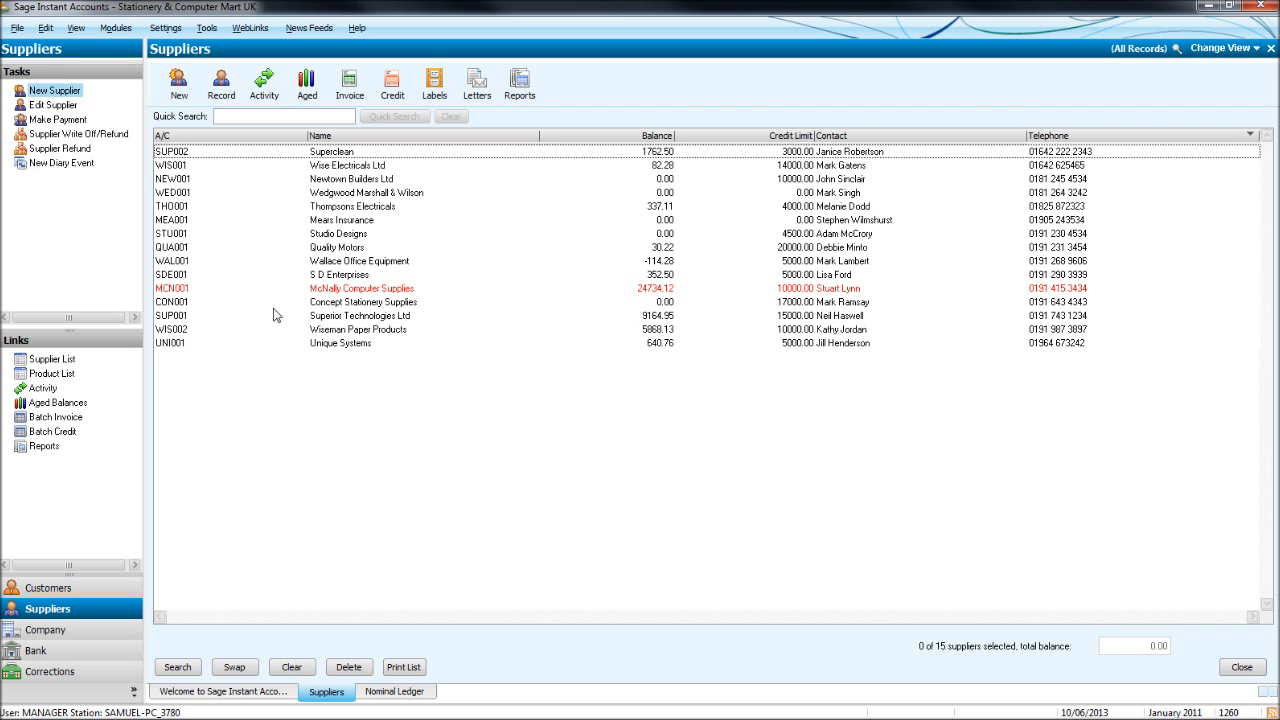
pyautogui.click(246, 140)
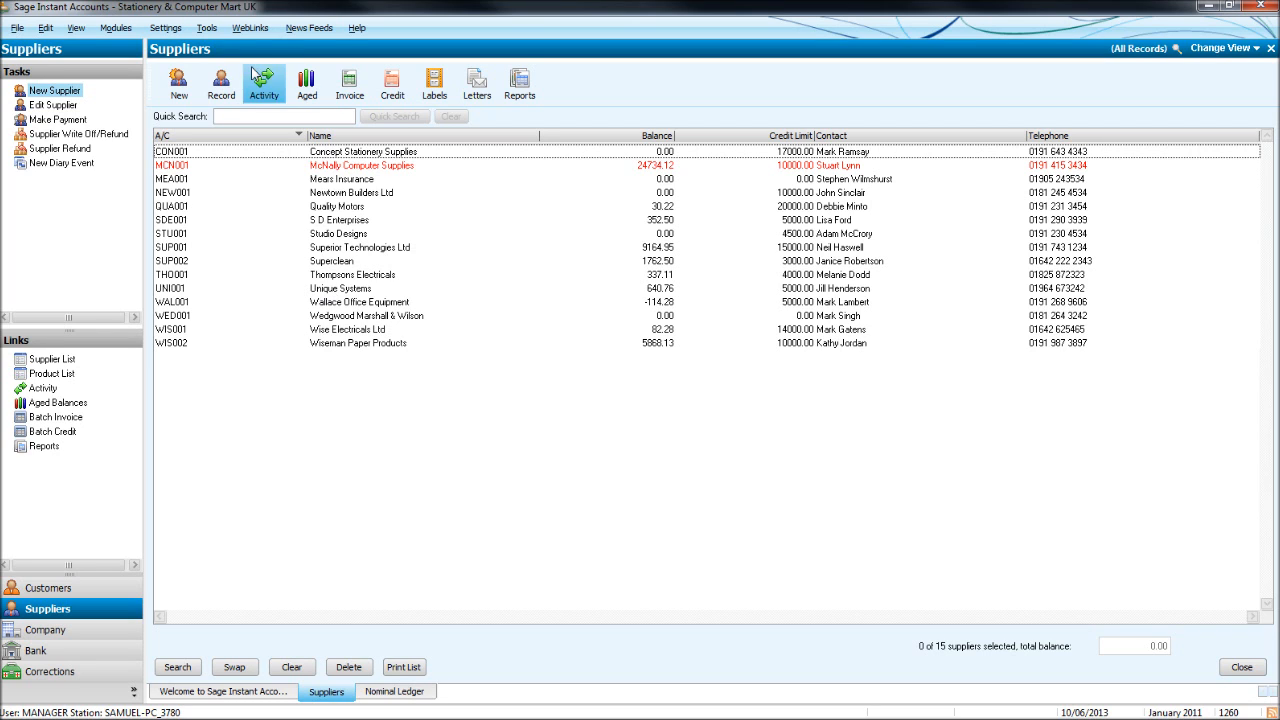
# Start a new supplier named BPFS Ltd with account reference BPF001.
pyautogui.click(175, 89)
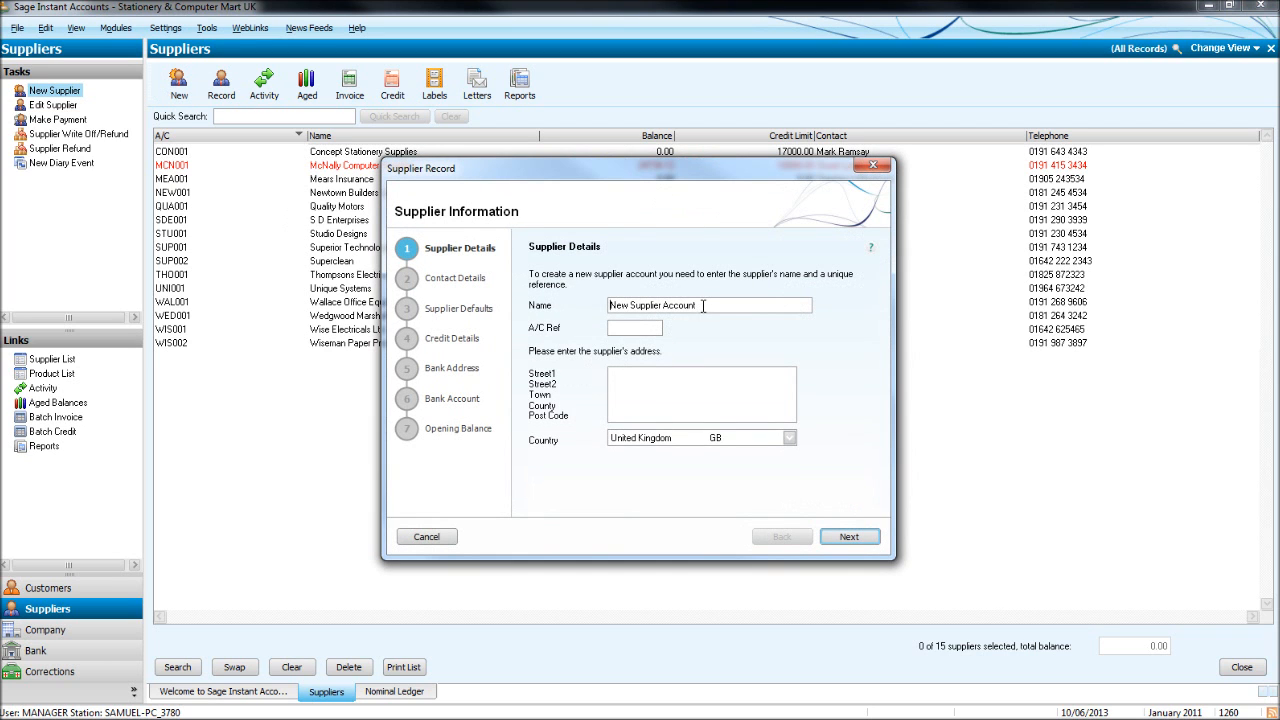
pyautogui.moveTo(701, 305); pyautogui.dragTo(543, 298)
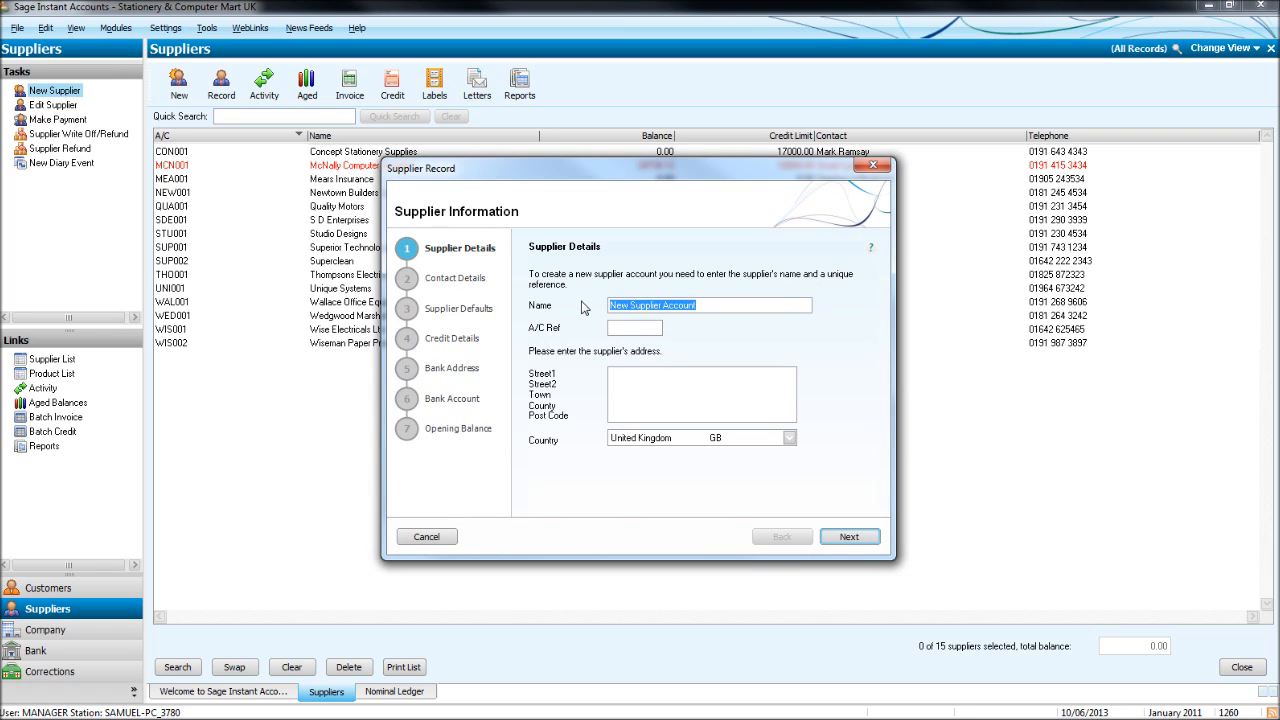
pyautogui.write('BP')
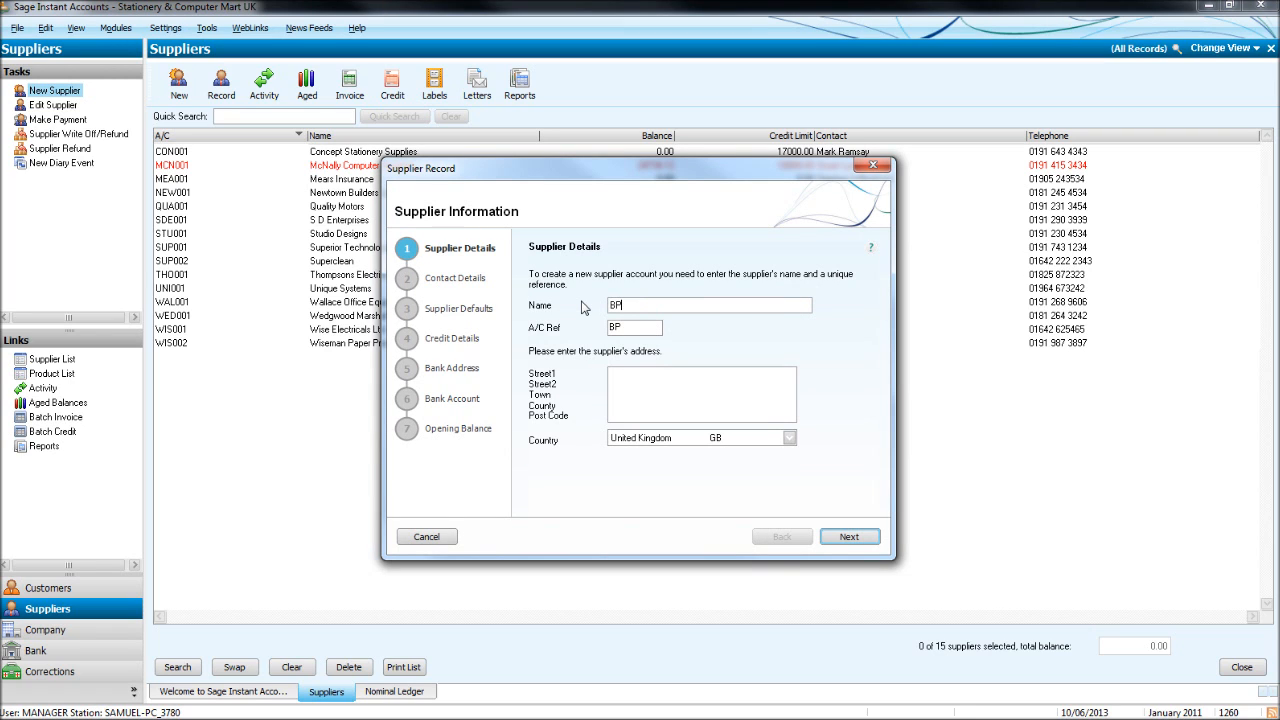
pyautogui.write('FS Ltd')
pyautogui.click(650, 327)
pyautogui.press('BackSpace')
pyautogui.press('BackSpace')
pyautogui.press('BackSpace')
pyautogui.press('BackSpace')
pyautogui.write('001')
# Enter the supplier's street address lines and go on to contact details.
pyautogui.click(656, 381)
pyautogui.write('Fengate')
pyautogui.write('M')
pyautogui.press('BackSpace')
pyautogui.write('Little')
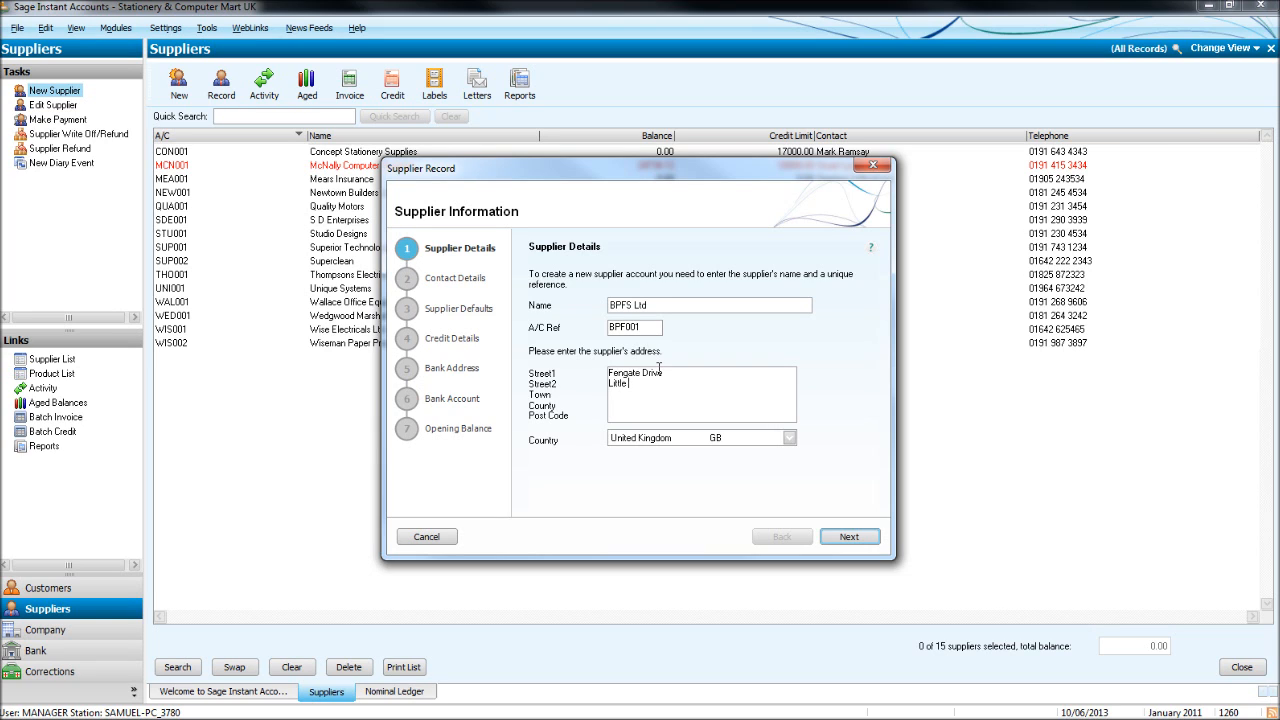
pyautogui.write(' ManchesteroManchester')
pyautogui.click(847, 539)
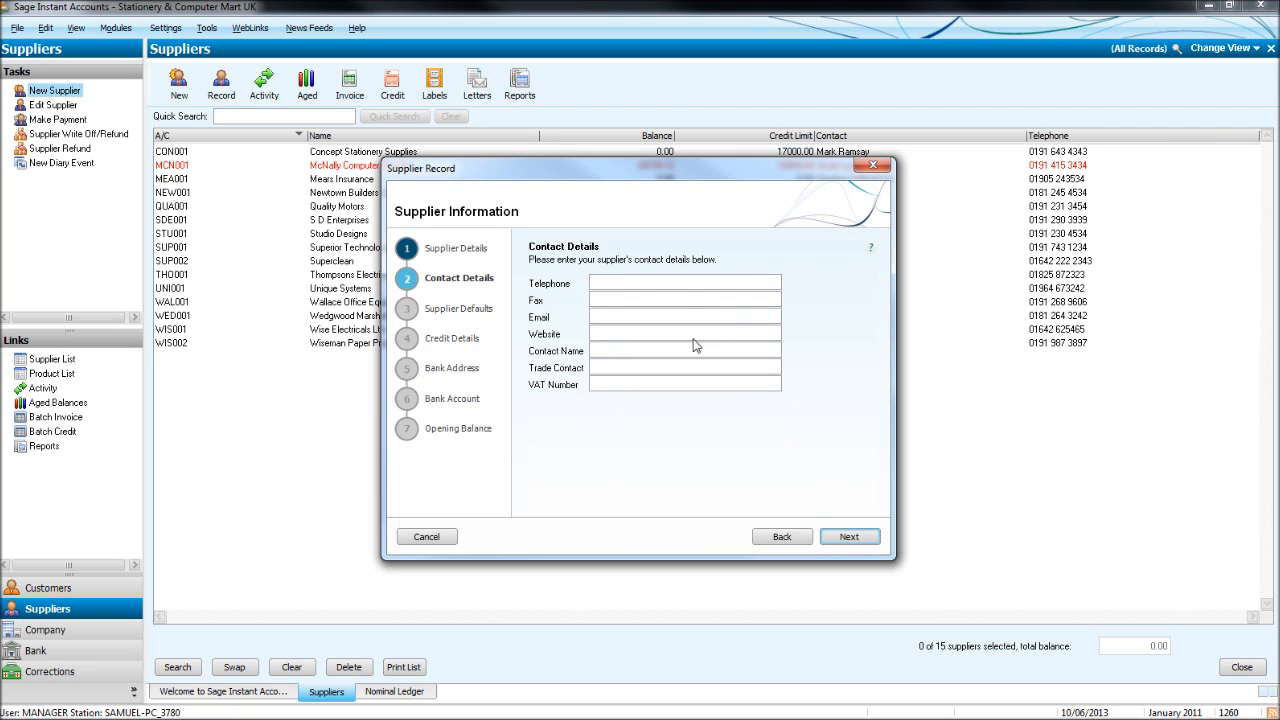
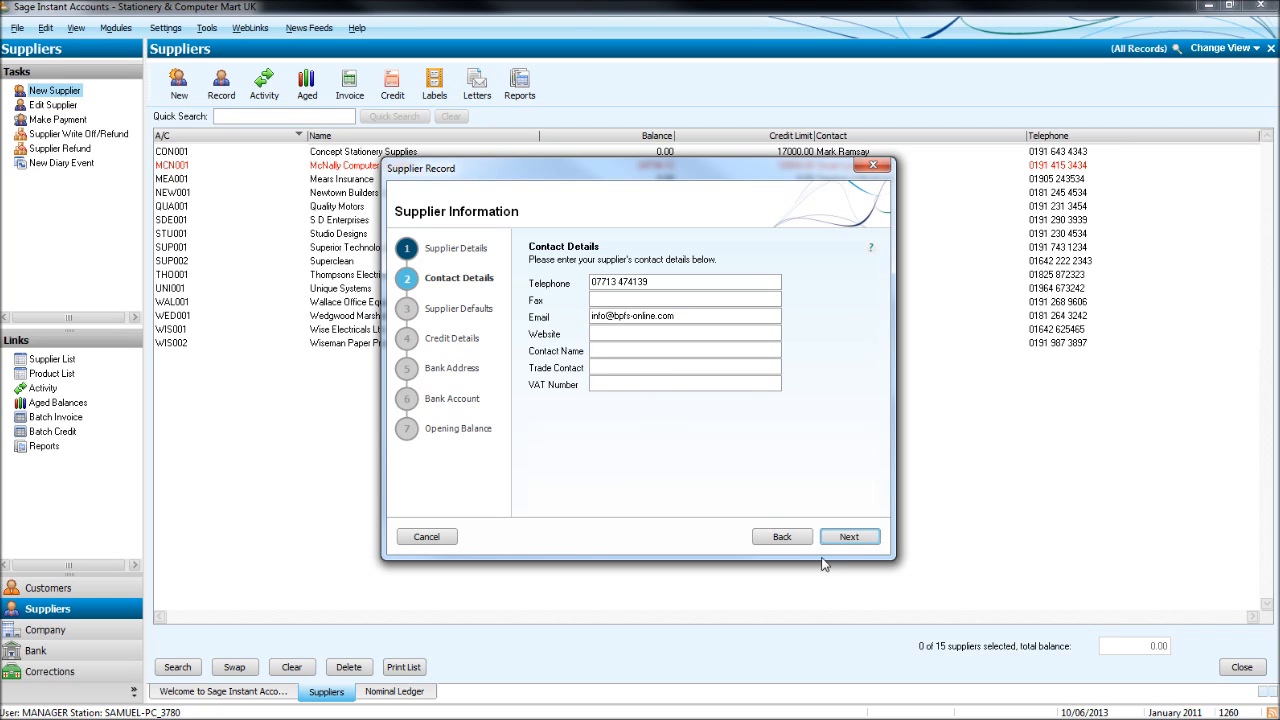
# Enter the supplier's telephone number and e-mail address on the Contact Details step.
pyautogui.click(849, 540)
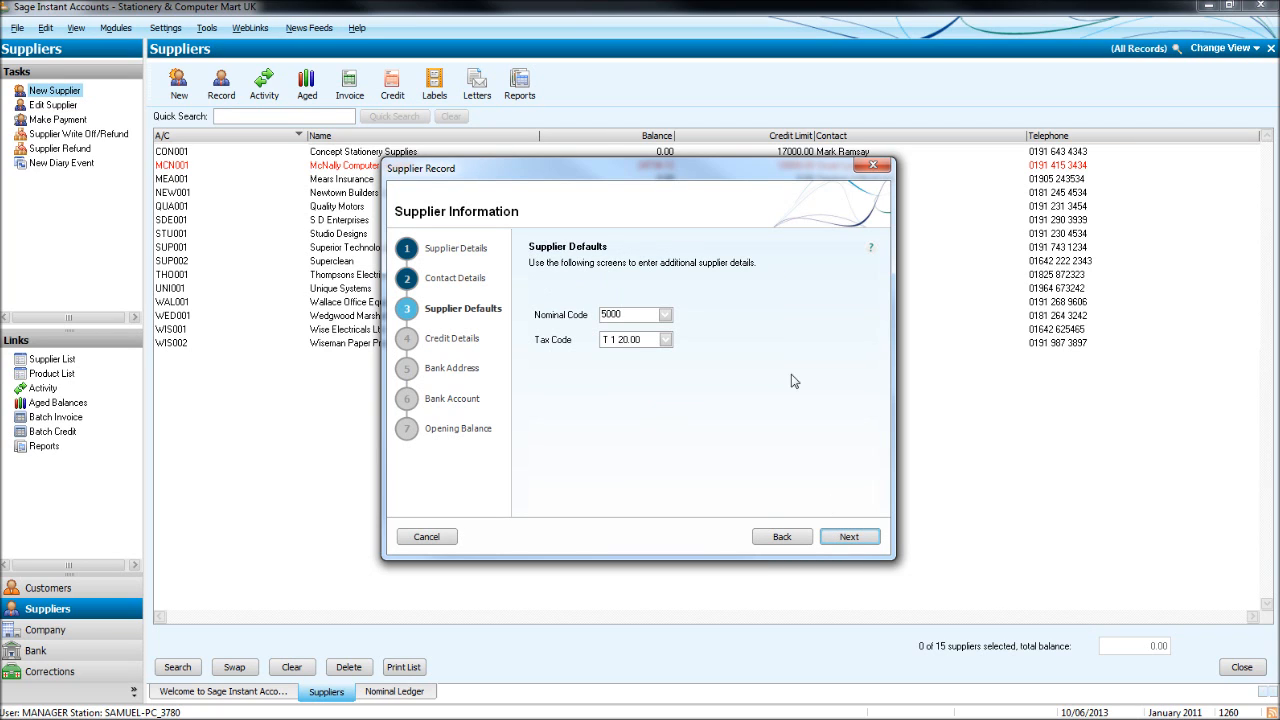
# Set the supplier's default nominal code to 5001 Materials Imported.
pyautogui.click(666, 316)
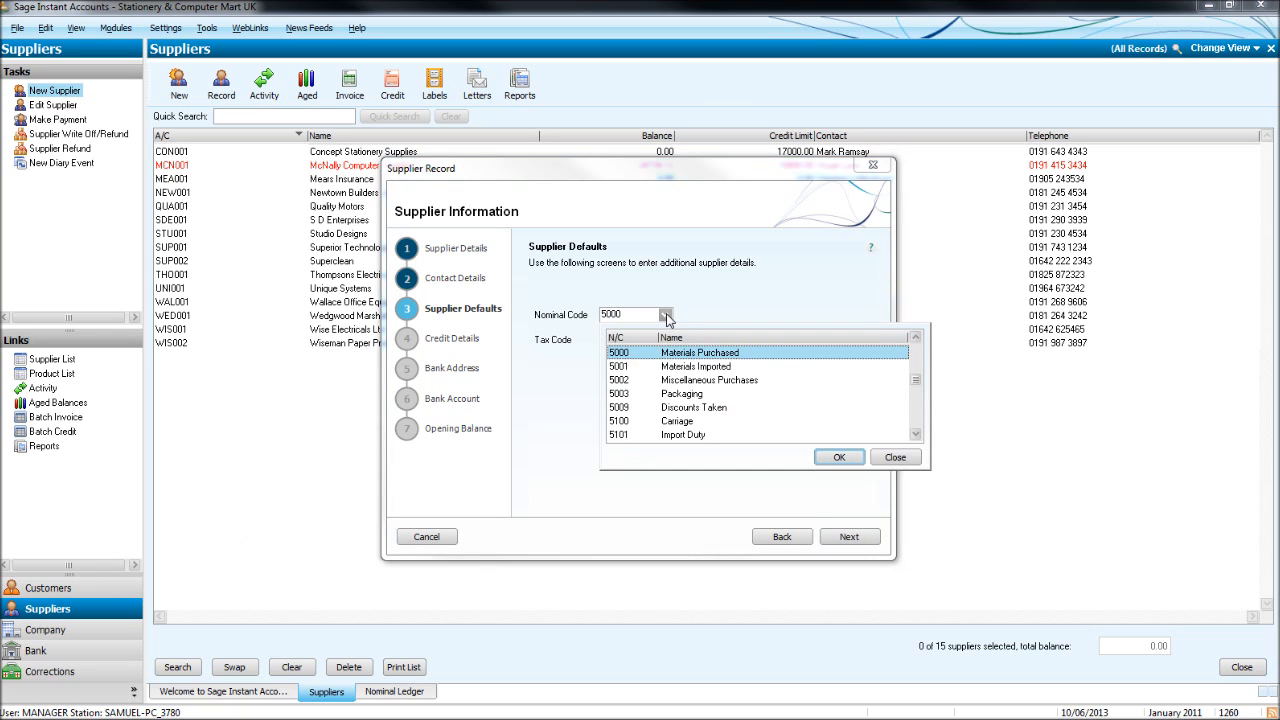
pyautogui.click(737, 368)
pyautogui.click(839, 457)
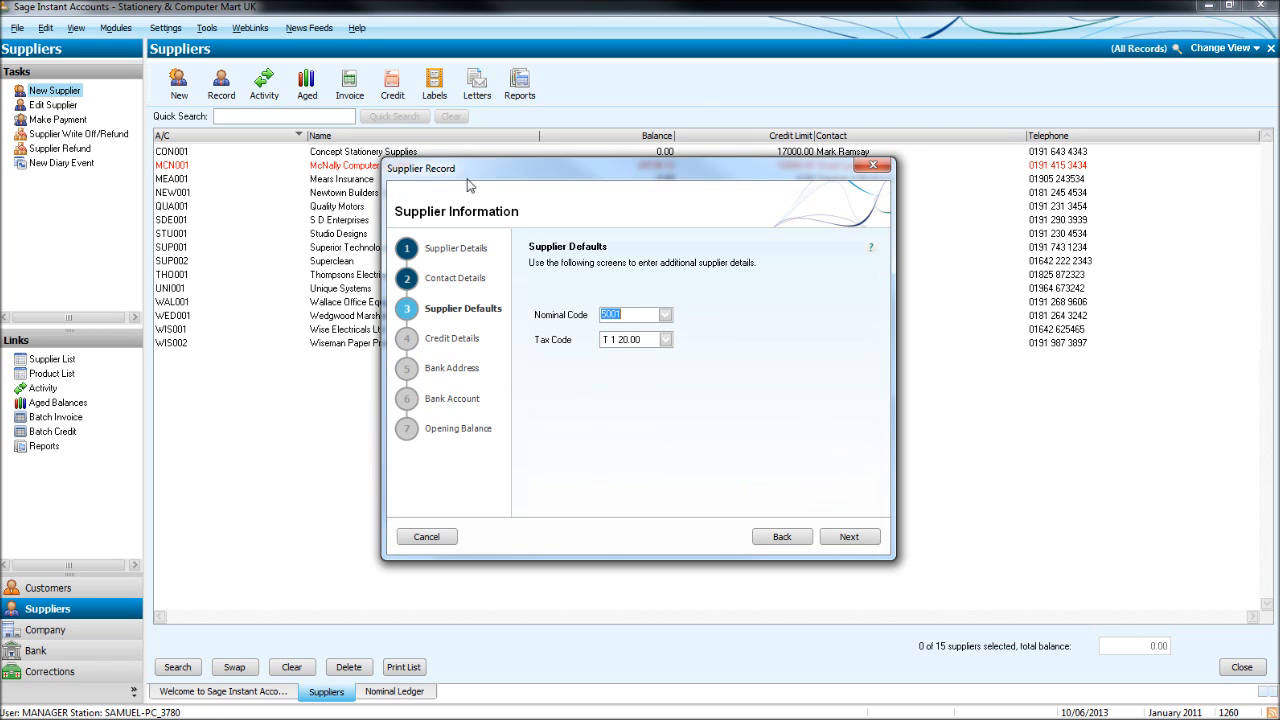
pyautogui.click(665, 314)
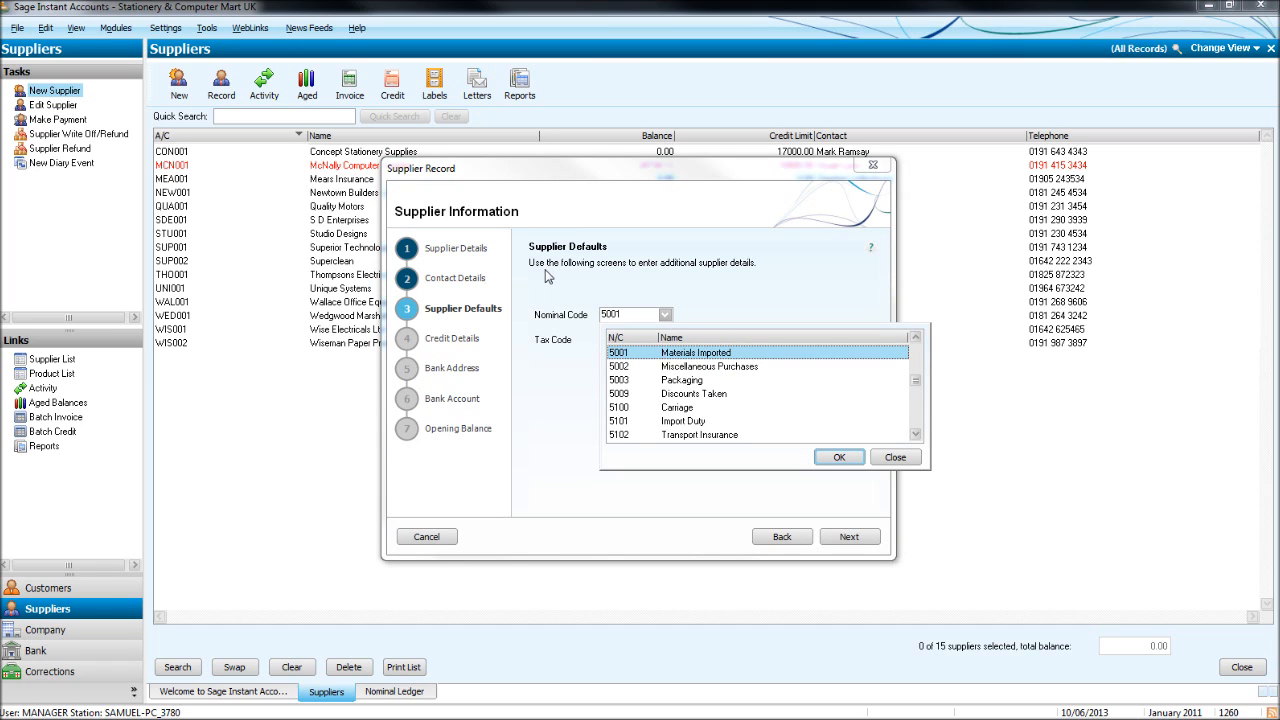
pyautogui.click(893, 458)
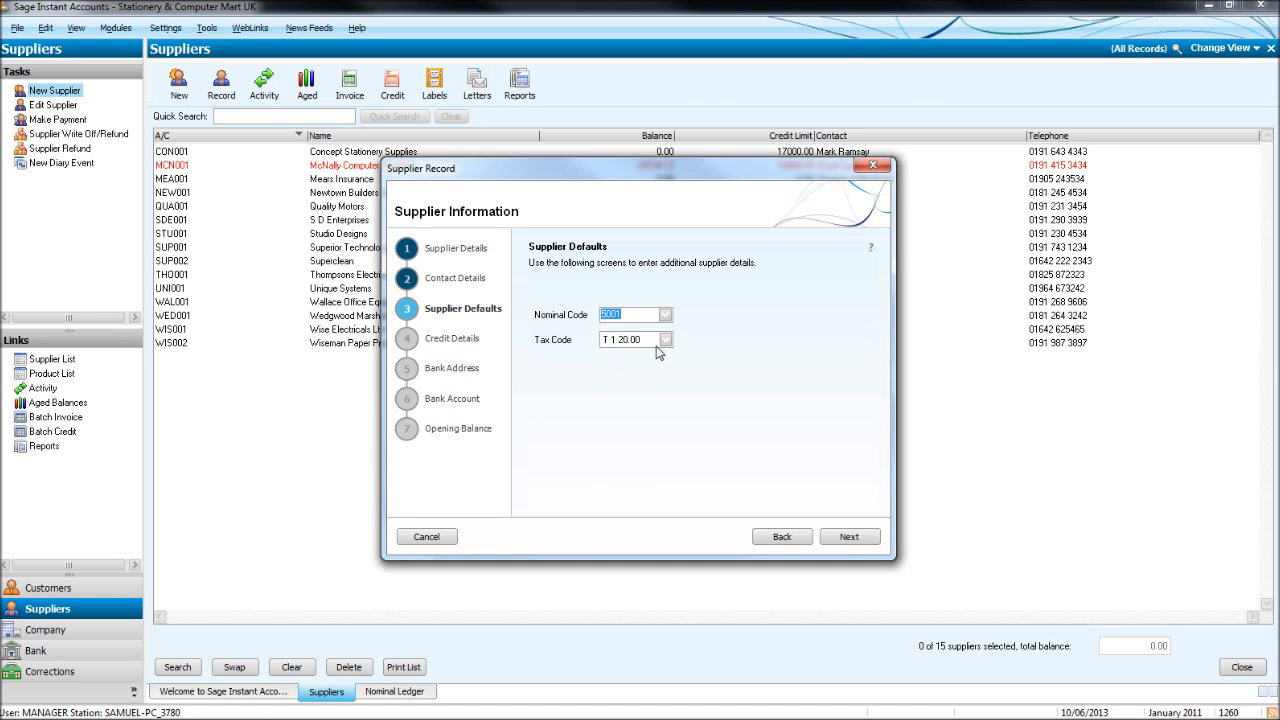
# Set the default tax code to T9 0.00 and go on to credit details.
pyautogui.click(665, 340)
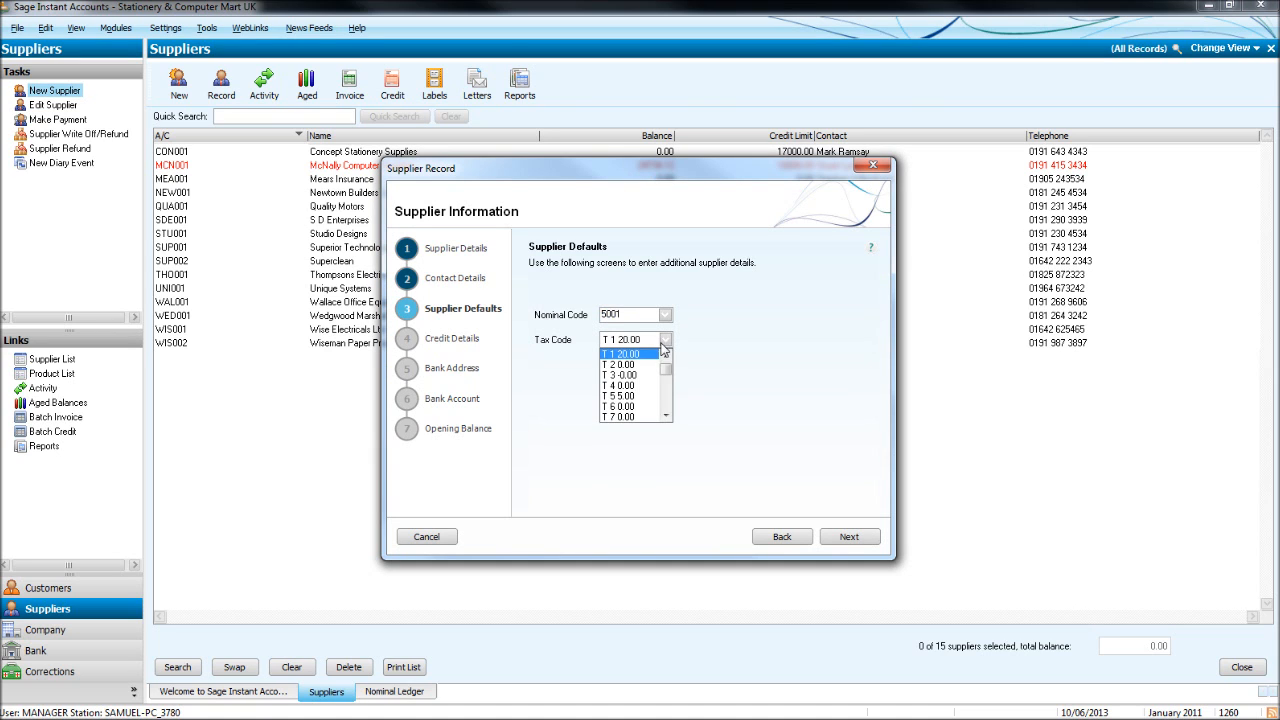
pyautogui.click(630, 355)
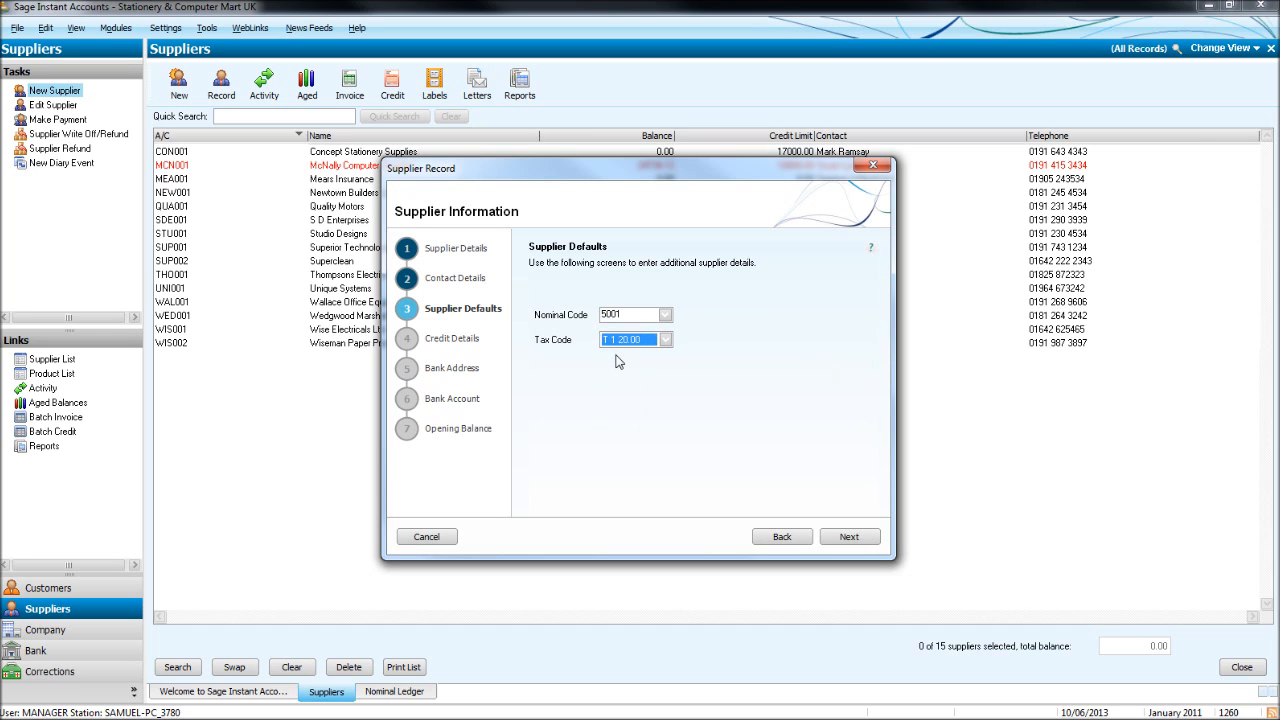
pyautogui.click(665, 340)
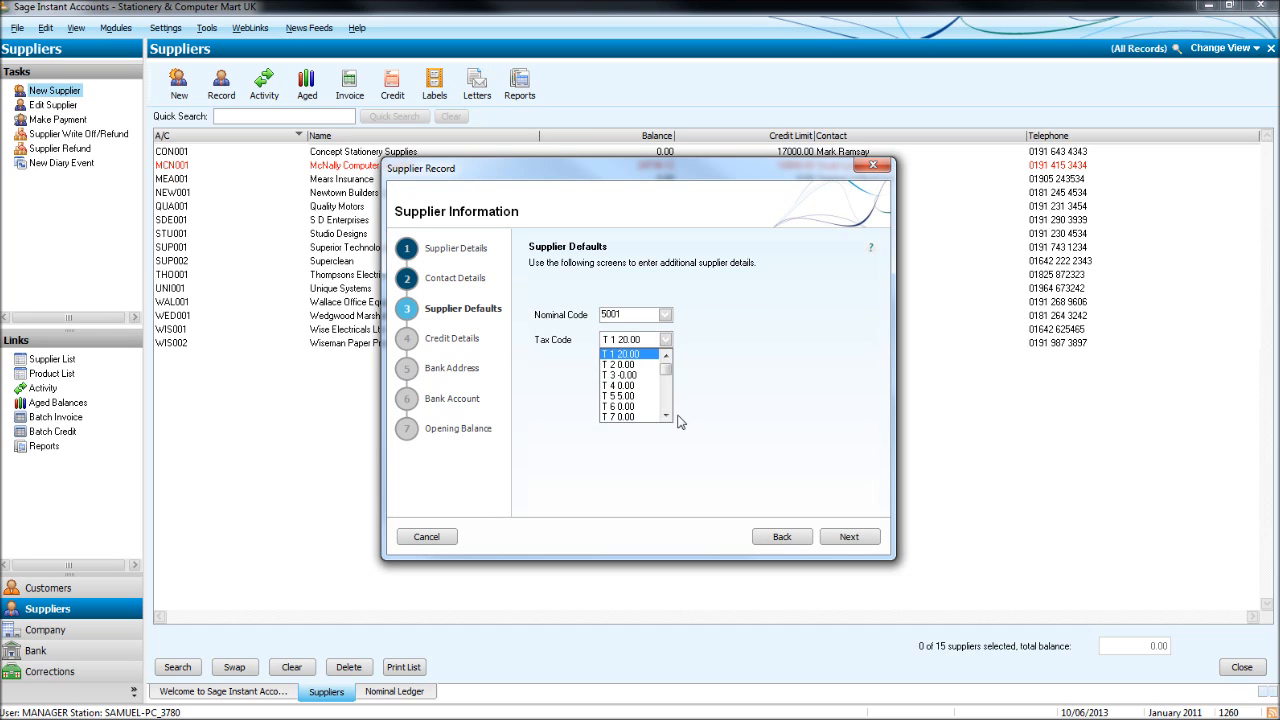
pyautogui.click(665, 414)
pyautogui.click(666, 414)
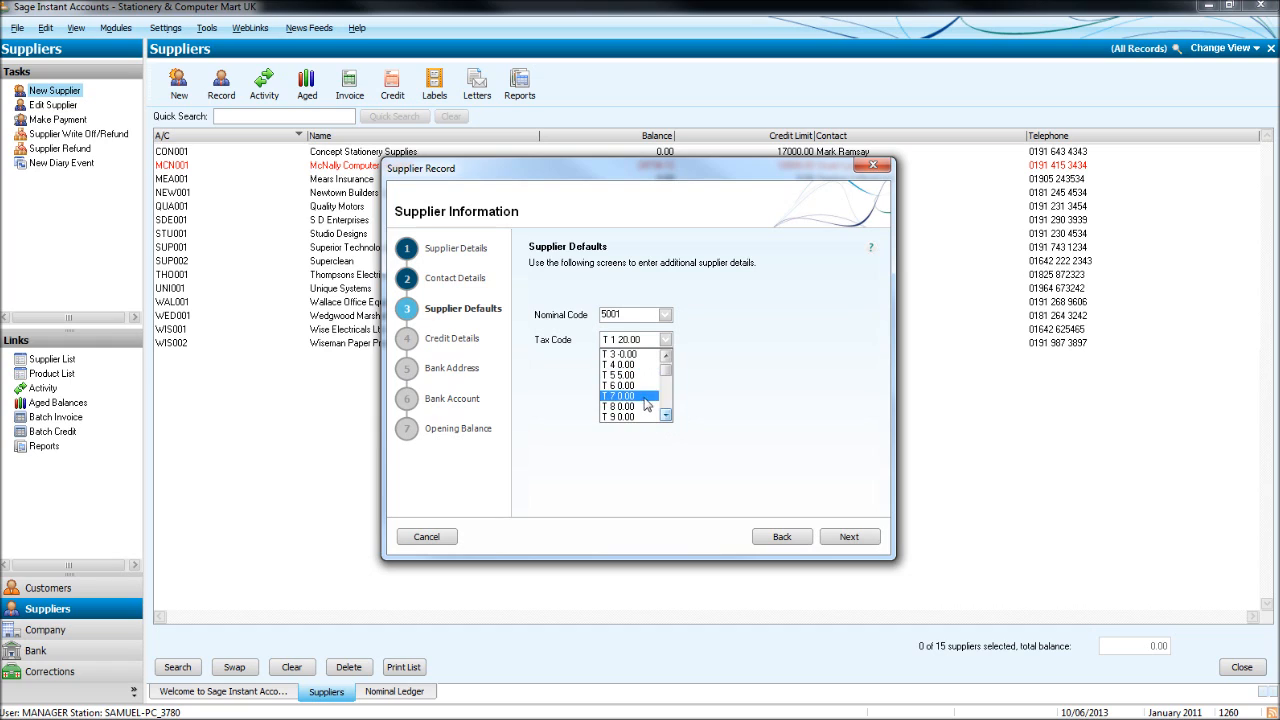
pyautogui.click(650, 417)
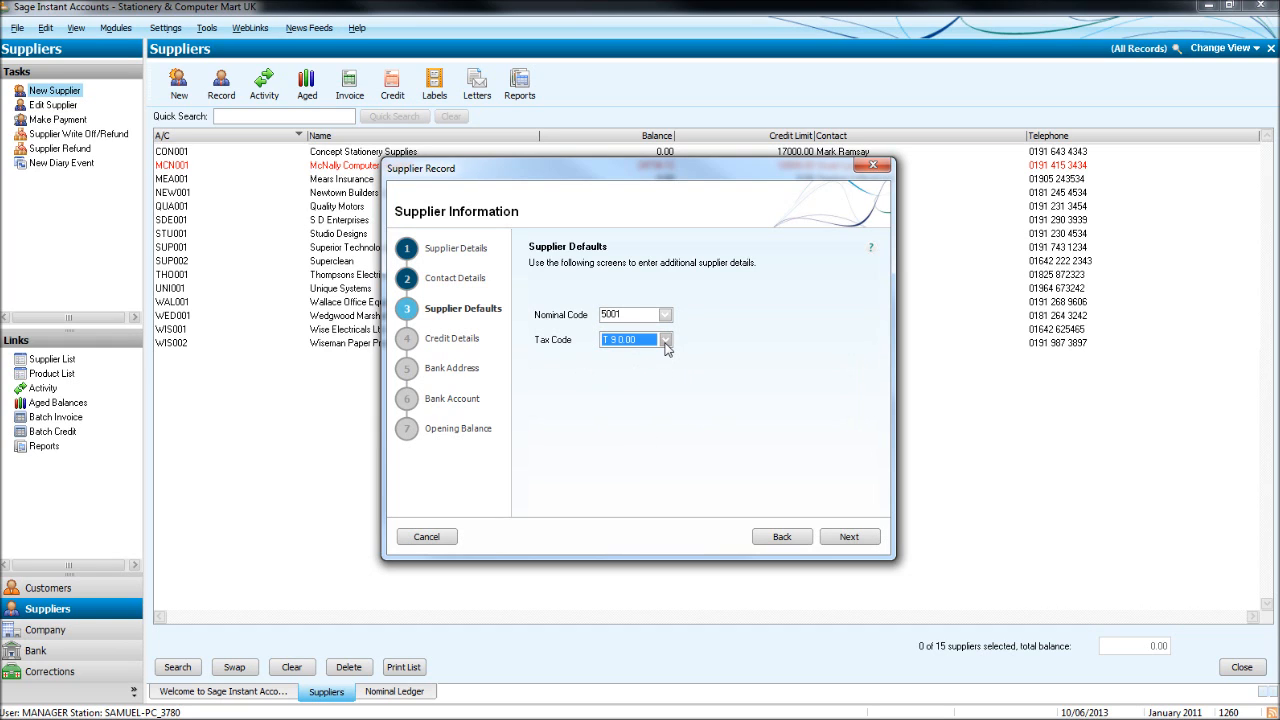
pyautogui.click(845, 538)
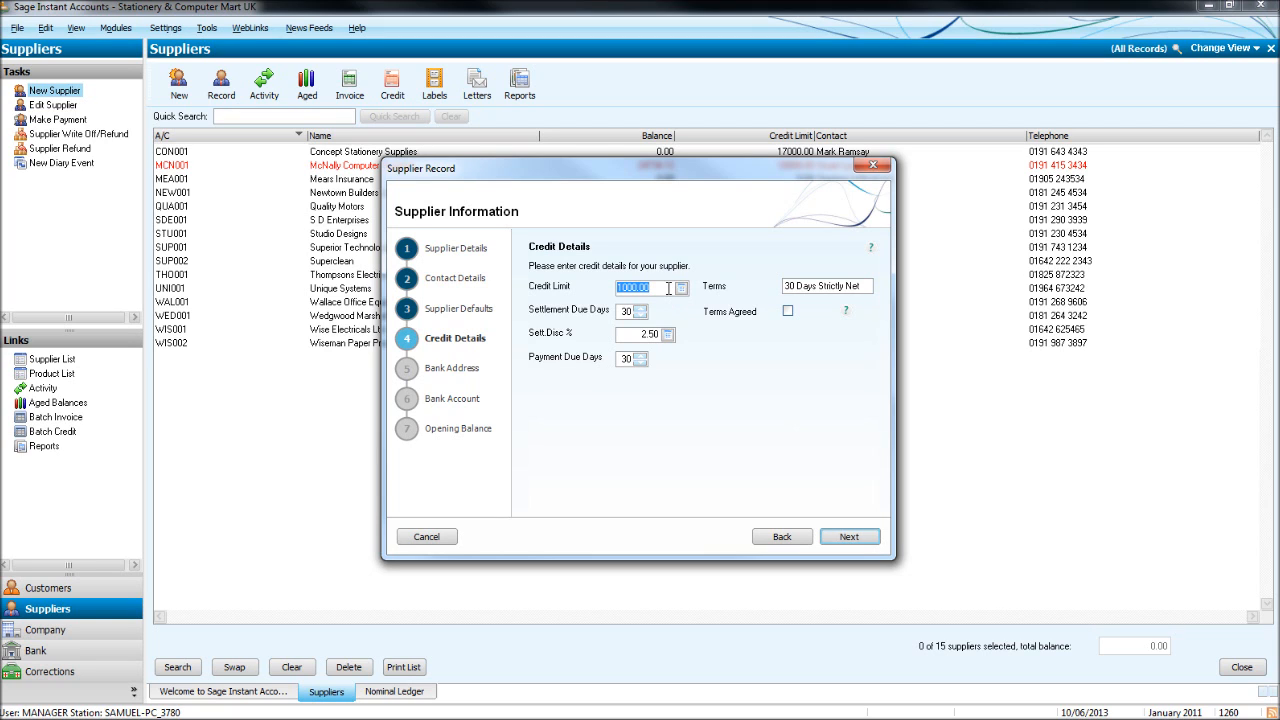
# Enter a 3000.00 credit limit and 14 payment due days, and tick Terms Agreed.
pyautogui.write('30')
pyautogui.press('Tab')
pyautogui.click(640, 364)
pyautogui.click(790, 312)
pyautogui.click(786, 311)
pyautogui.click(787, 311)
pyautogui.click(850, 539)
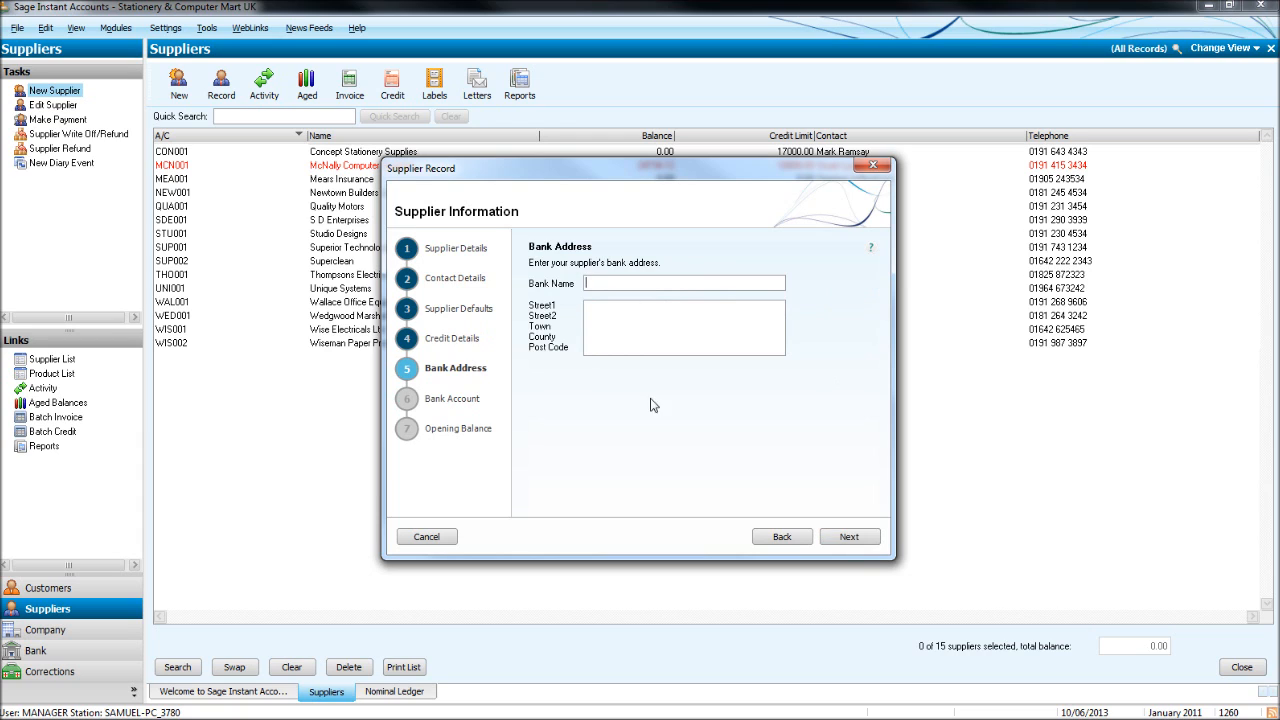
# Skip the bank details and create BPF001 BPFS Ltd with no opening balance.
pyautogui.click(856, 540)
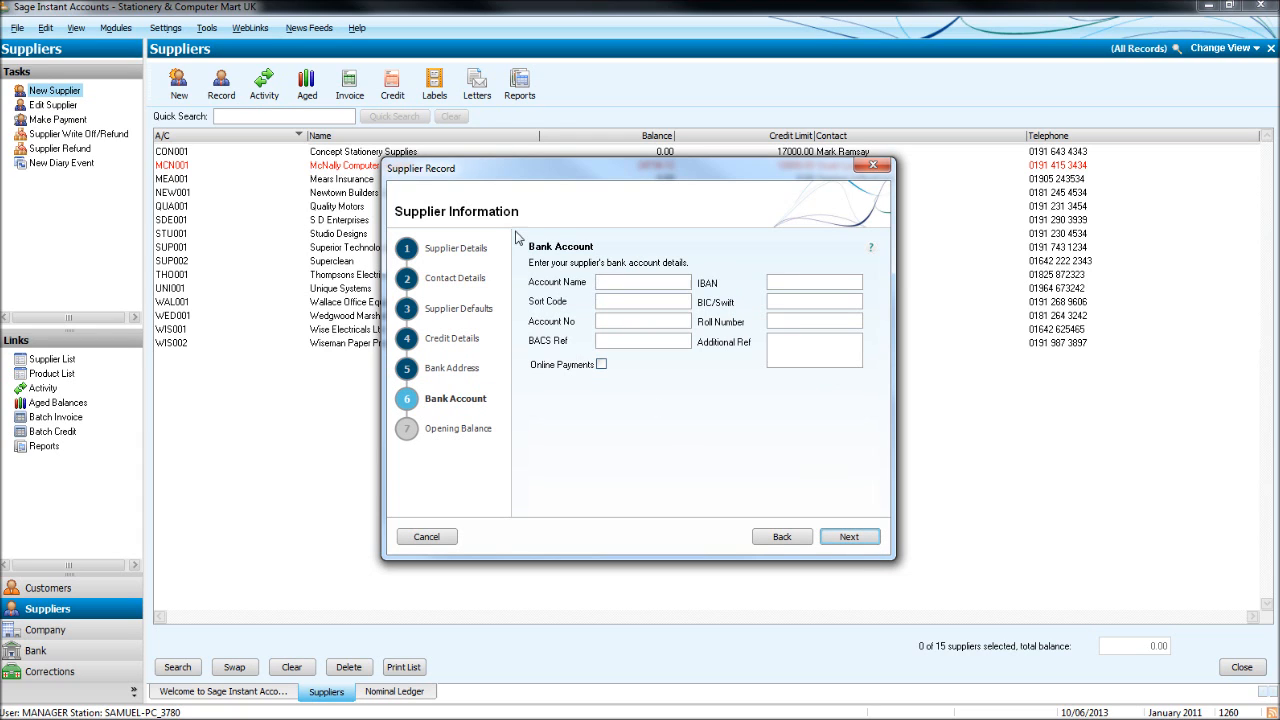
pyautogui.click(862, 538)
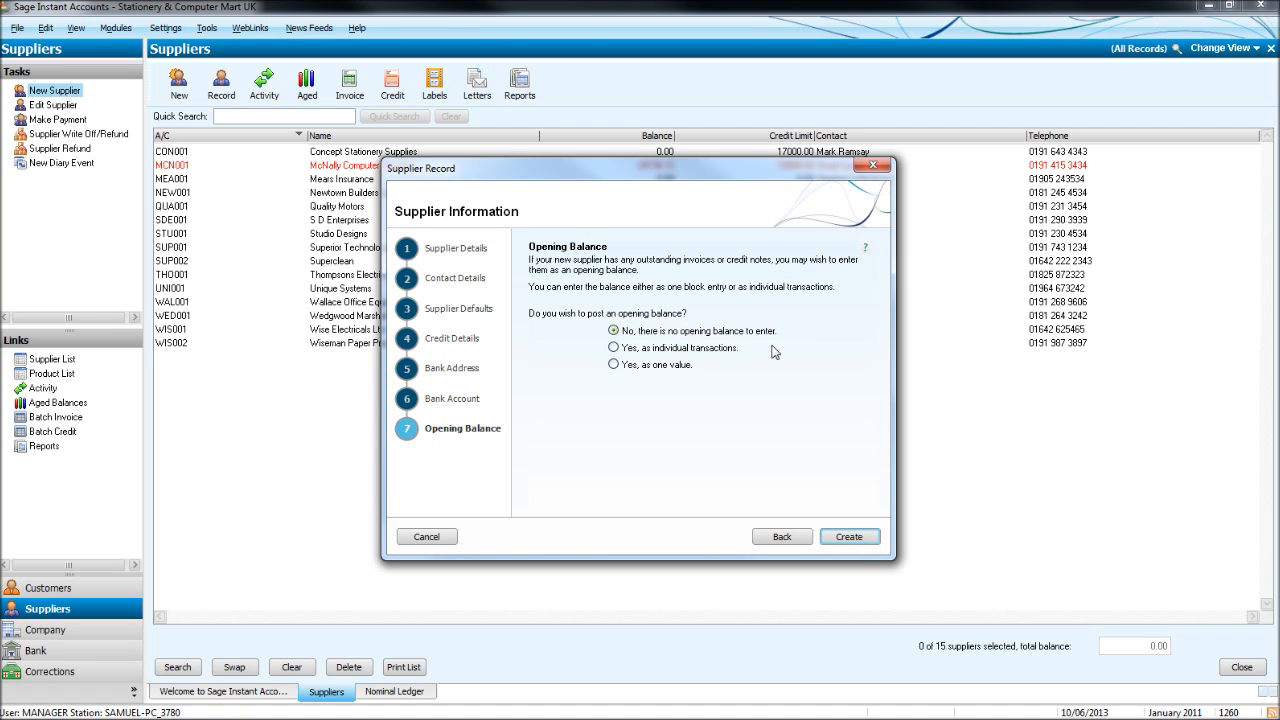
pyautogui.click(856, 541)
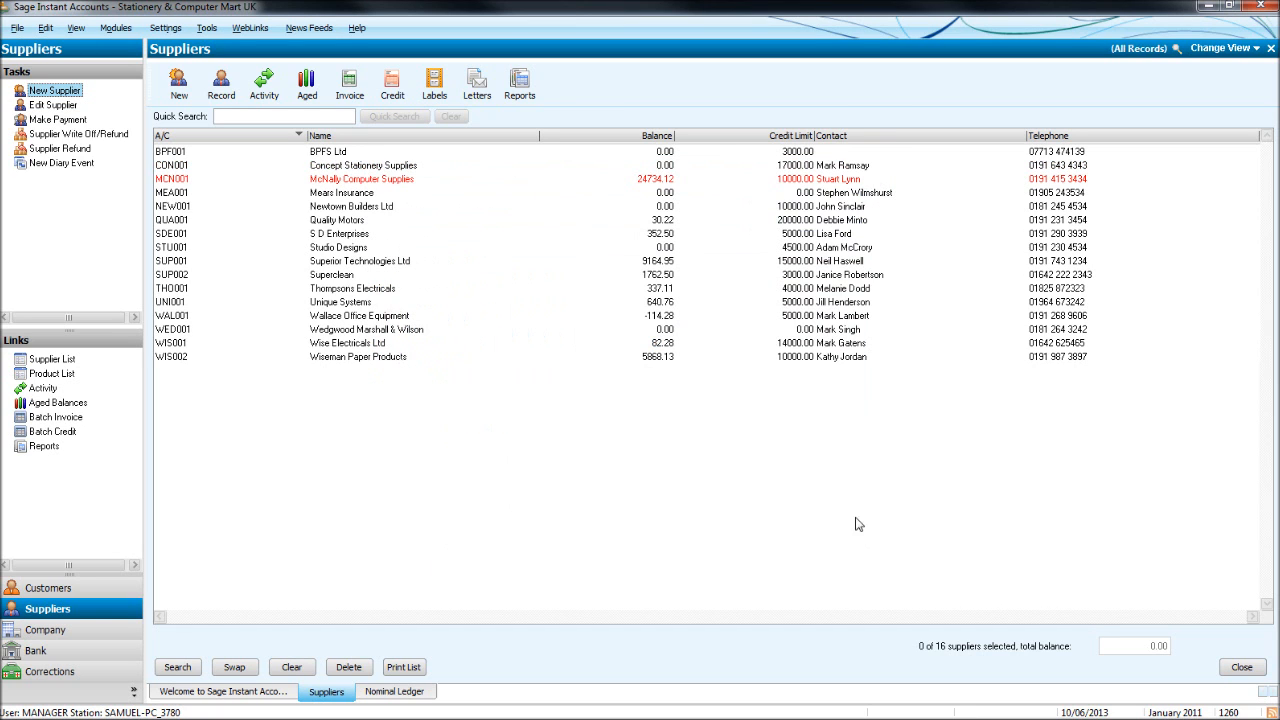
# Open the BPFS Ltd (BPF001) supplier record.
pyautogui.click(322, 153)
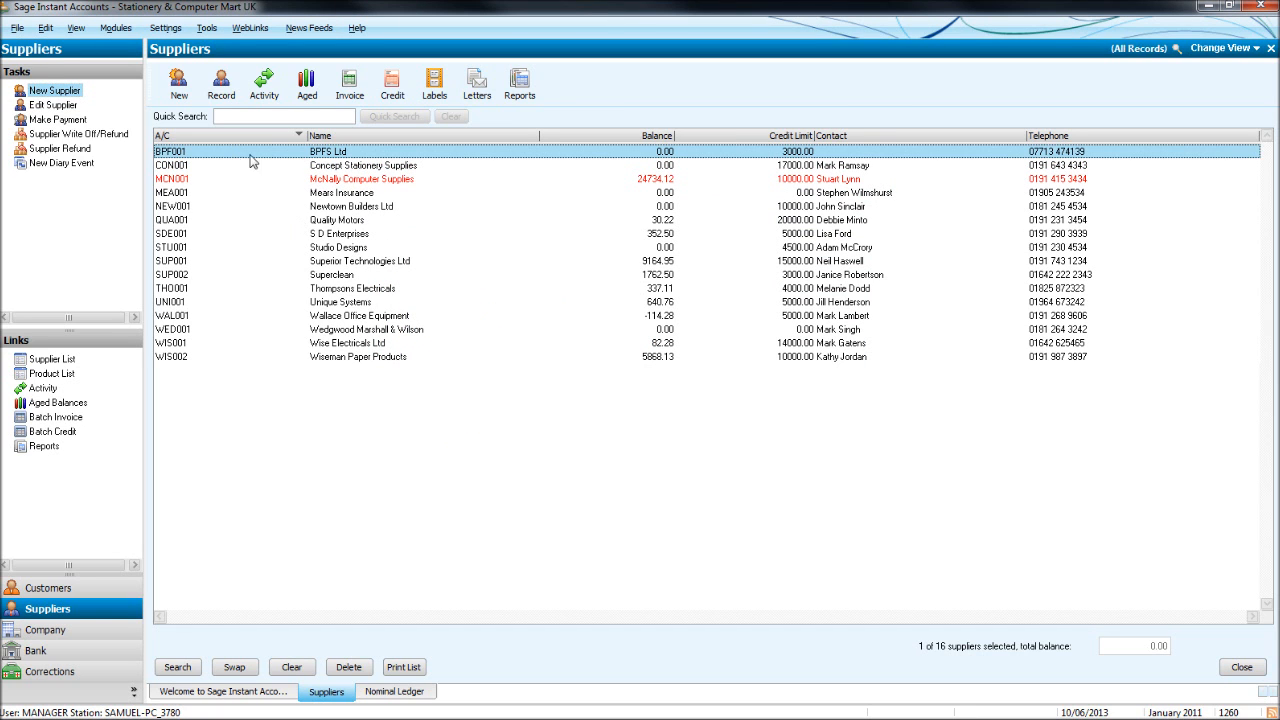
pyautogui.click(408, 155)
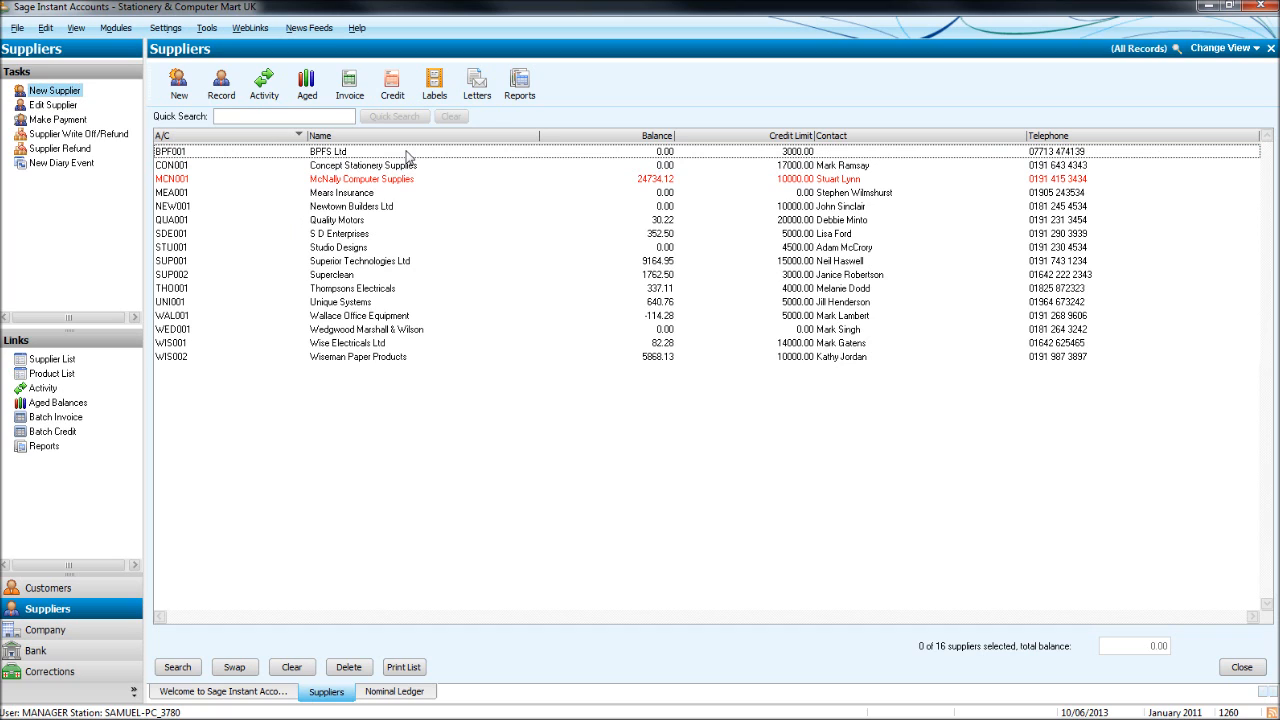
pyautogui.click(510, 153)
pyautogui.doubleClick(510, 158)
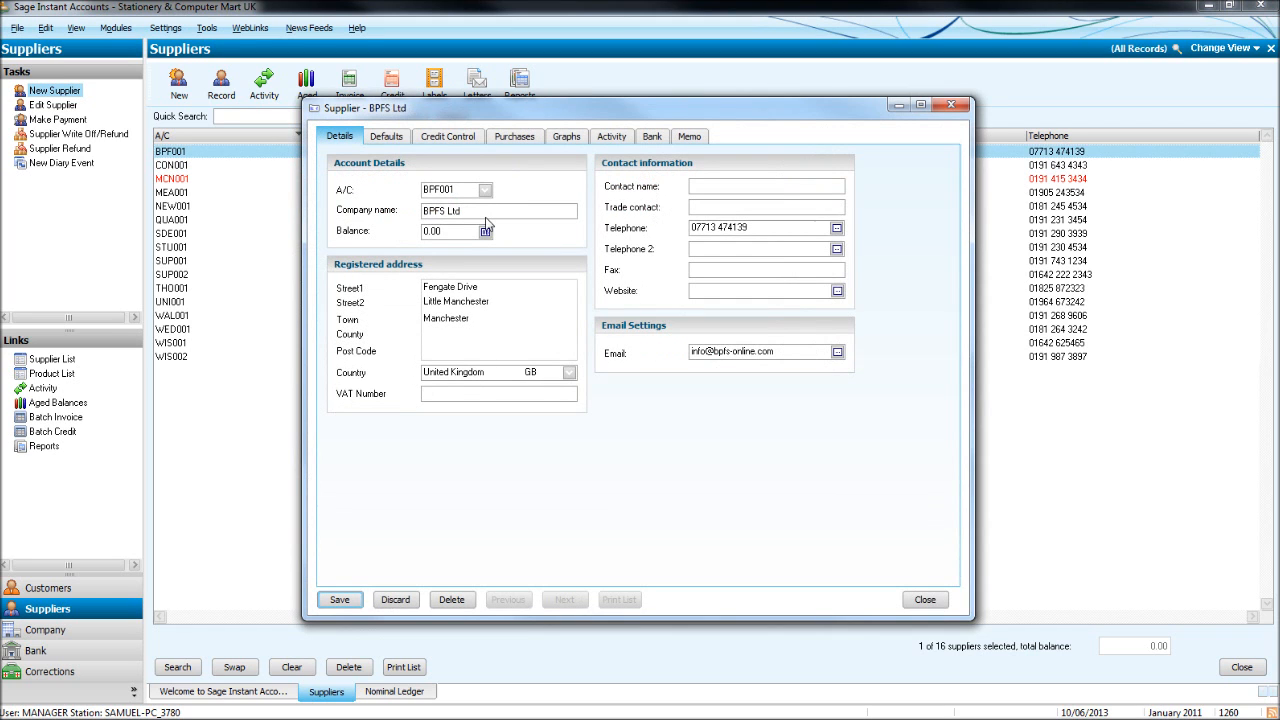
pyautogui.moveTo(505, 114); pyautogui.dragTo(510, 94)
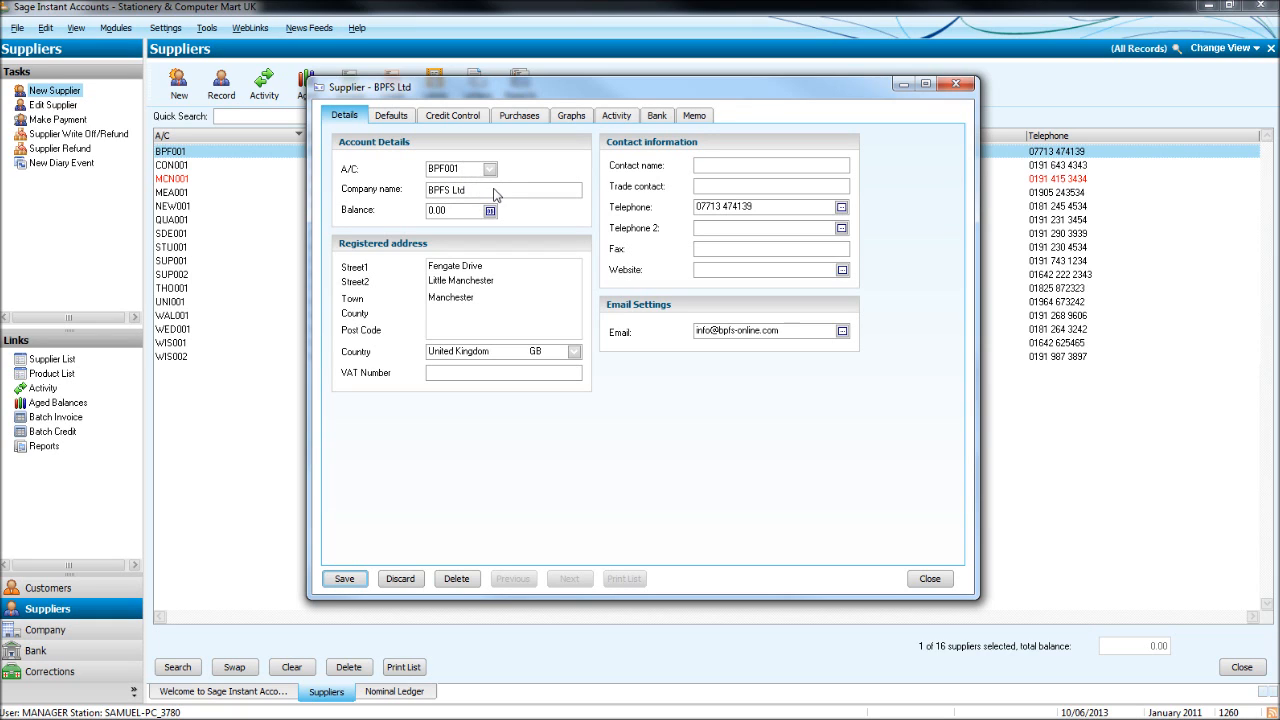
# Fill in the county and post code in the registered address and save the record.
pyautogui.click(490, 190)
pyautogui.click(525, 282)
pyautogui.click(522, 305)
pyautogui.click(512, 374)
pyautogui.click(478, 334)
pyautogui.click(344, 580)
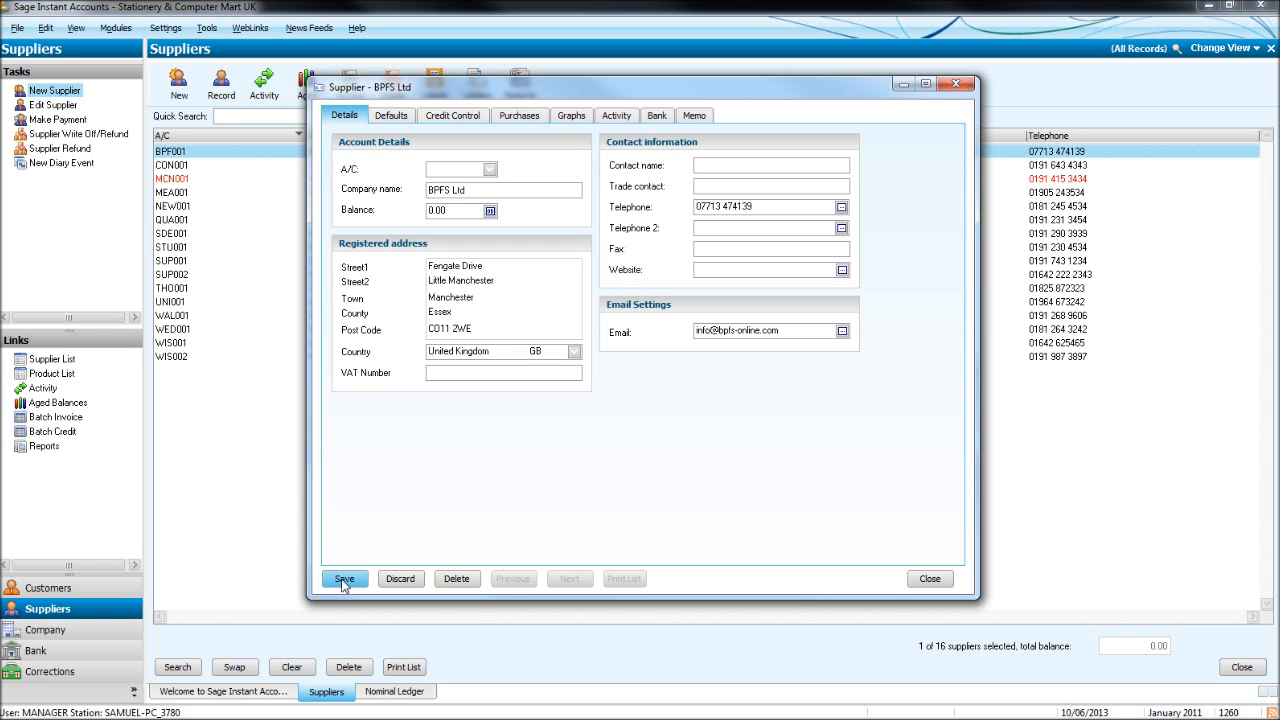
pyautogui.click(956, 84)
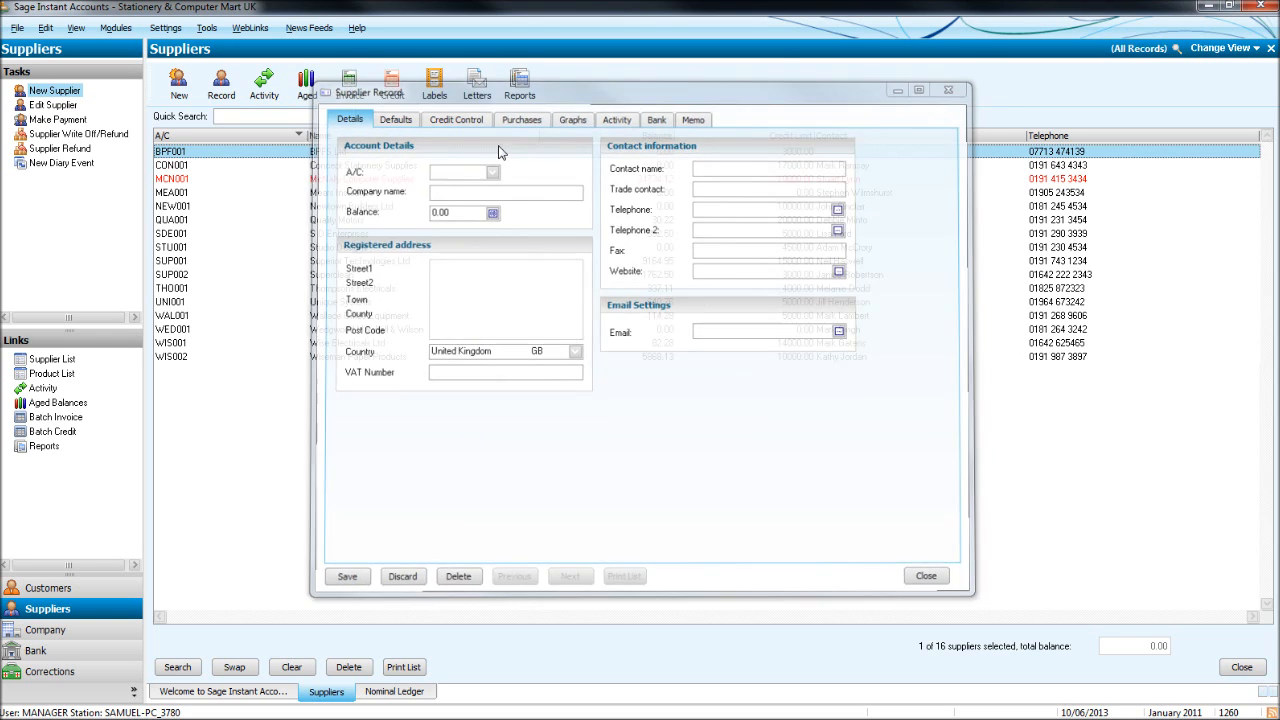
pyautogui.click(406, 153)
pyautogui.doubleClick(406, 153)
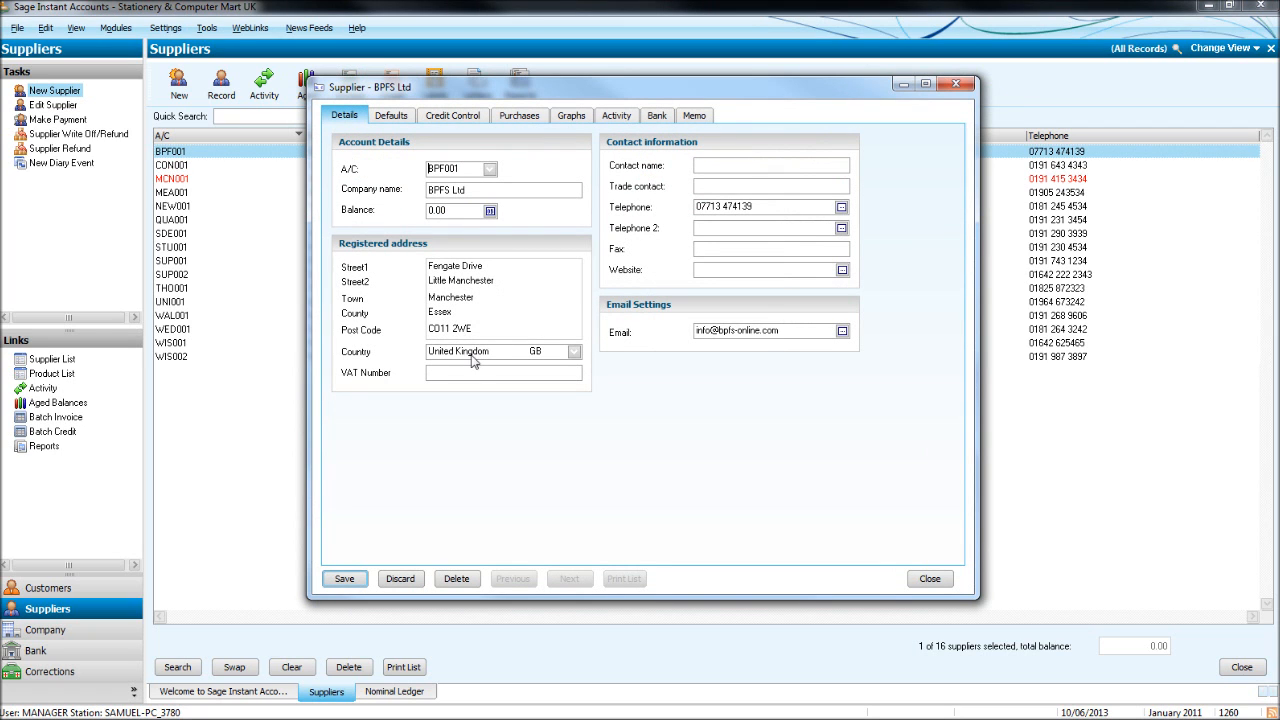
pyautogui.click(392, 116)
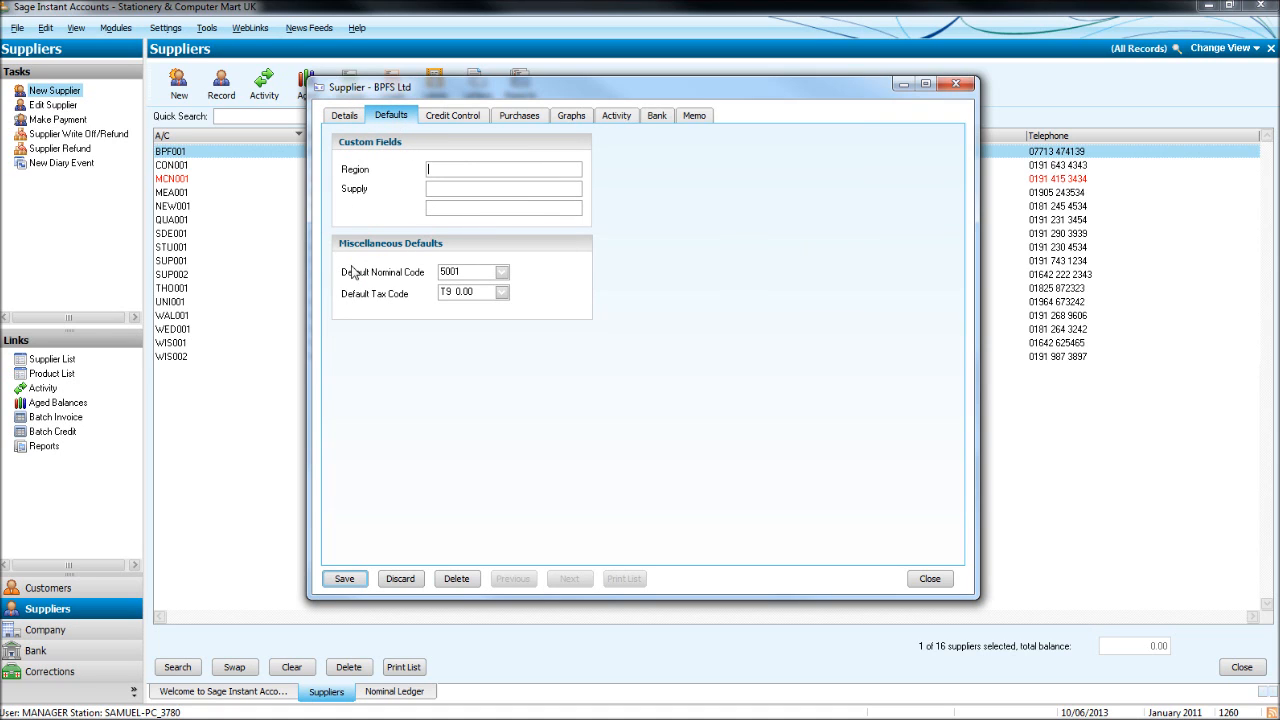
pyautogui.click(501, 273)
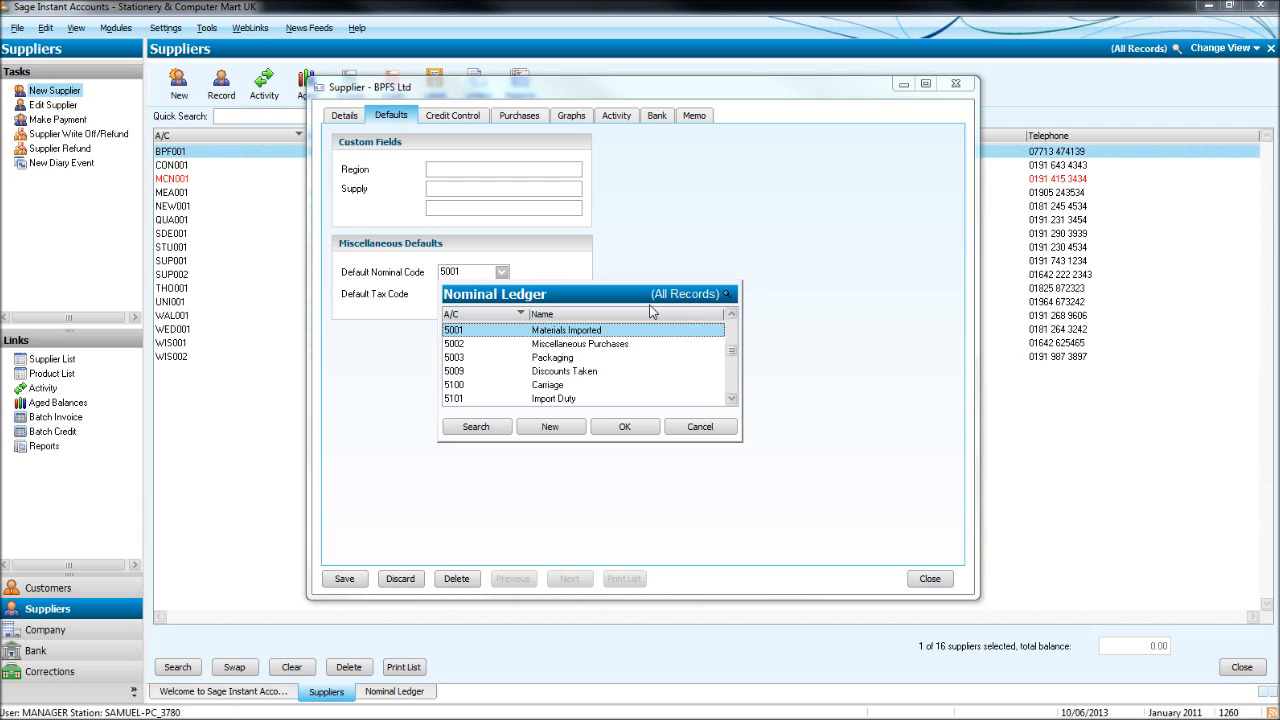
pyautogui.click(624, 426)
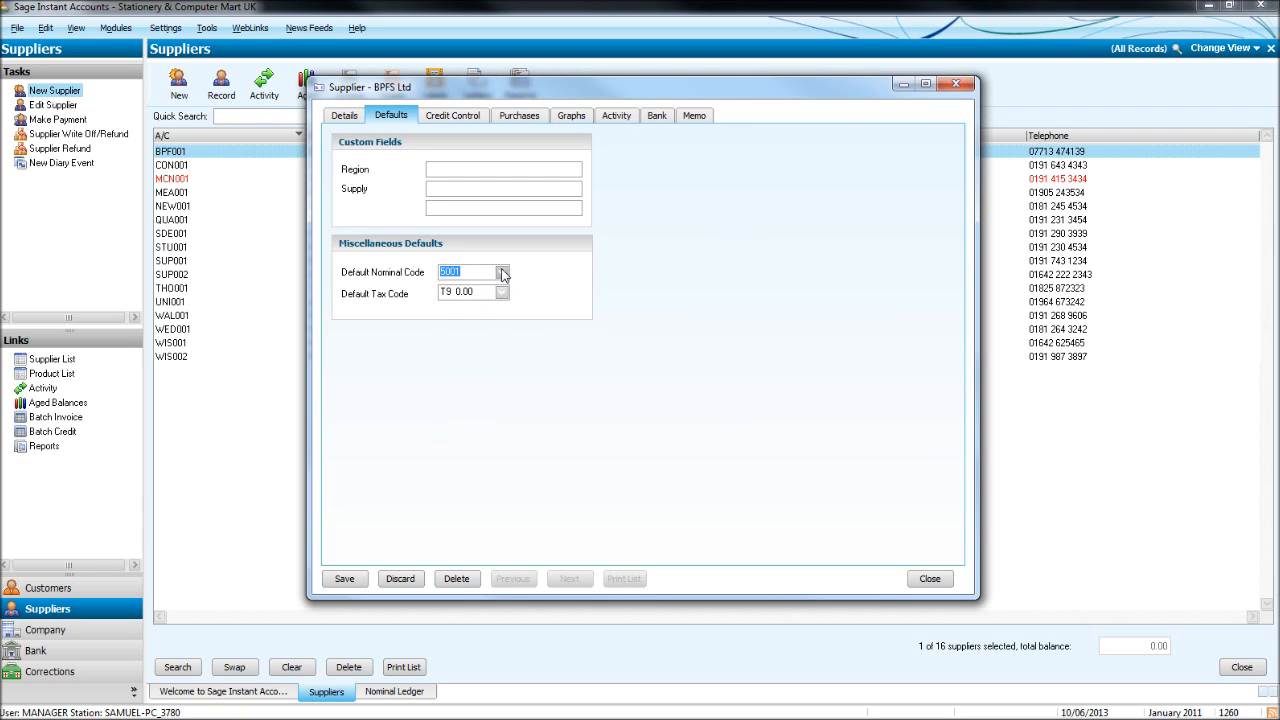
pyautogui.click(502, 273)
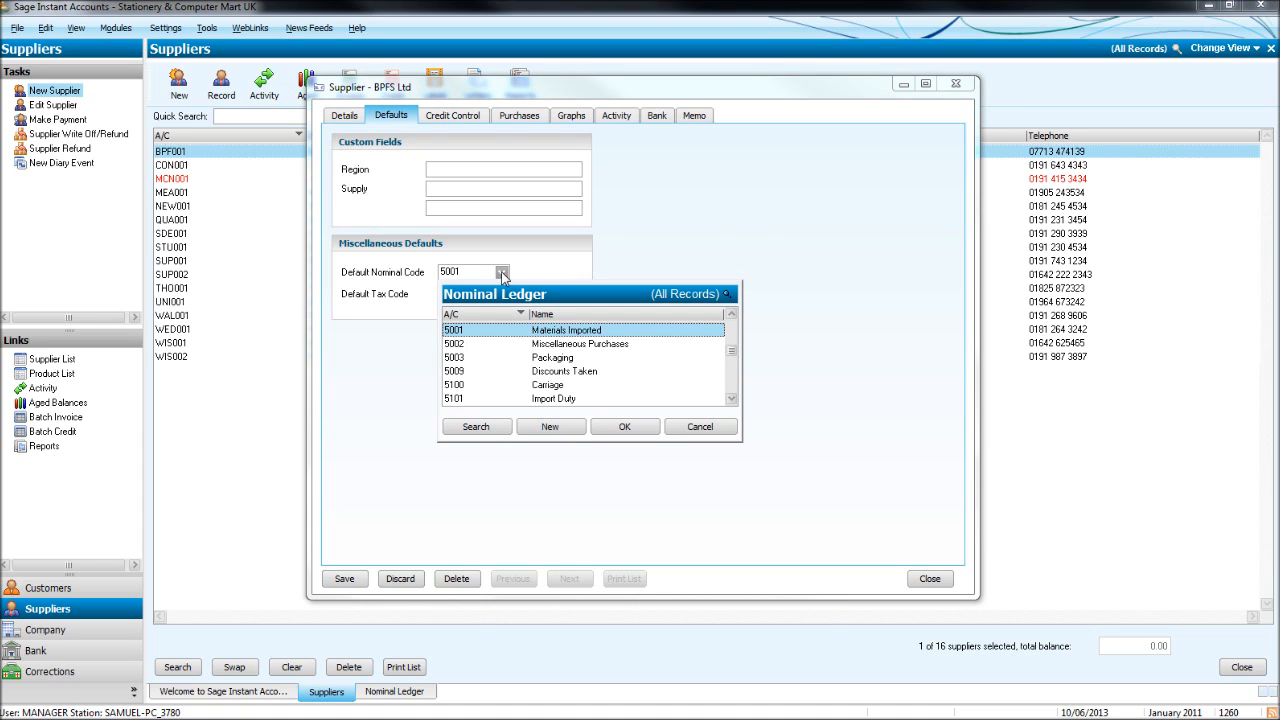
pyautogui.click(502, 273)
pyautogui.click(502, 273)
pyautogui.click(503, 275)
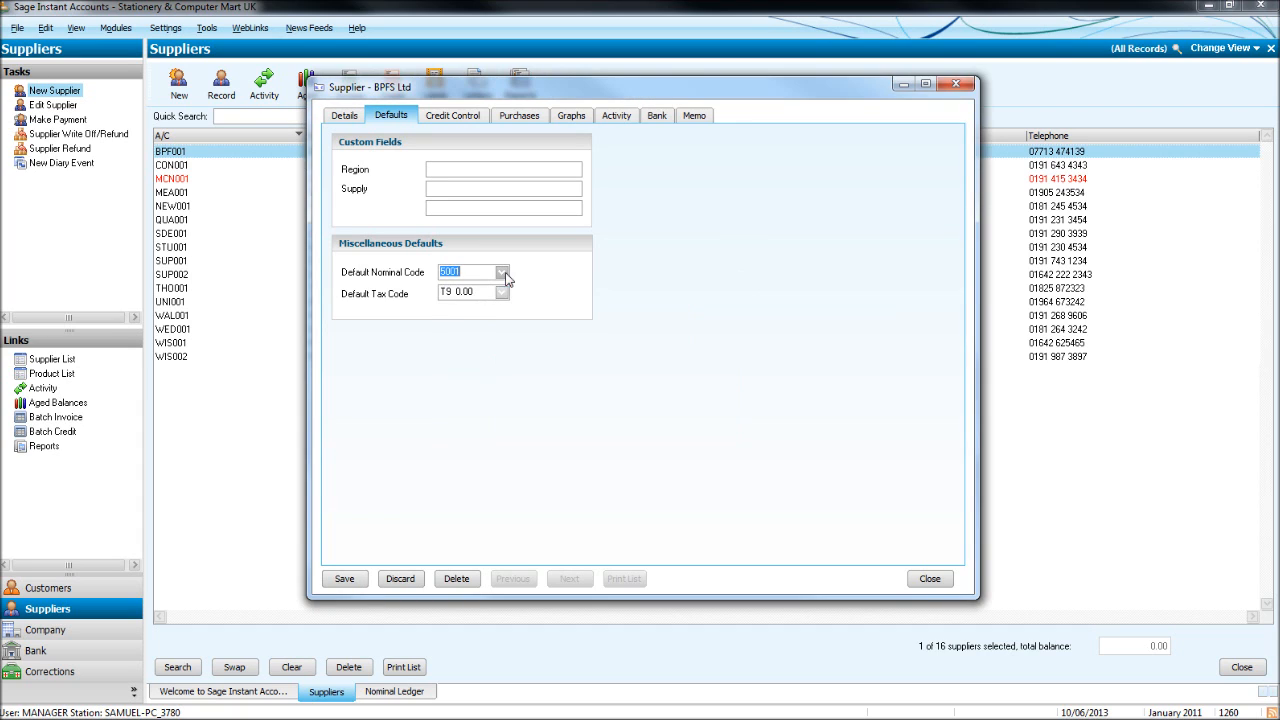
pyautogui.click(344, 579)
pyautogui.click(956, 83)
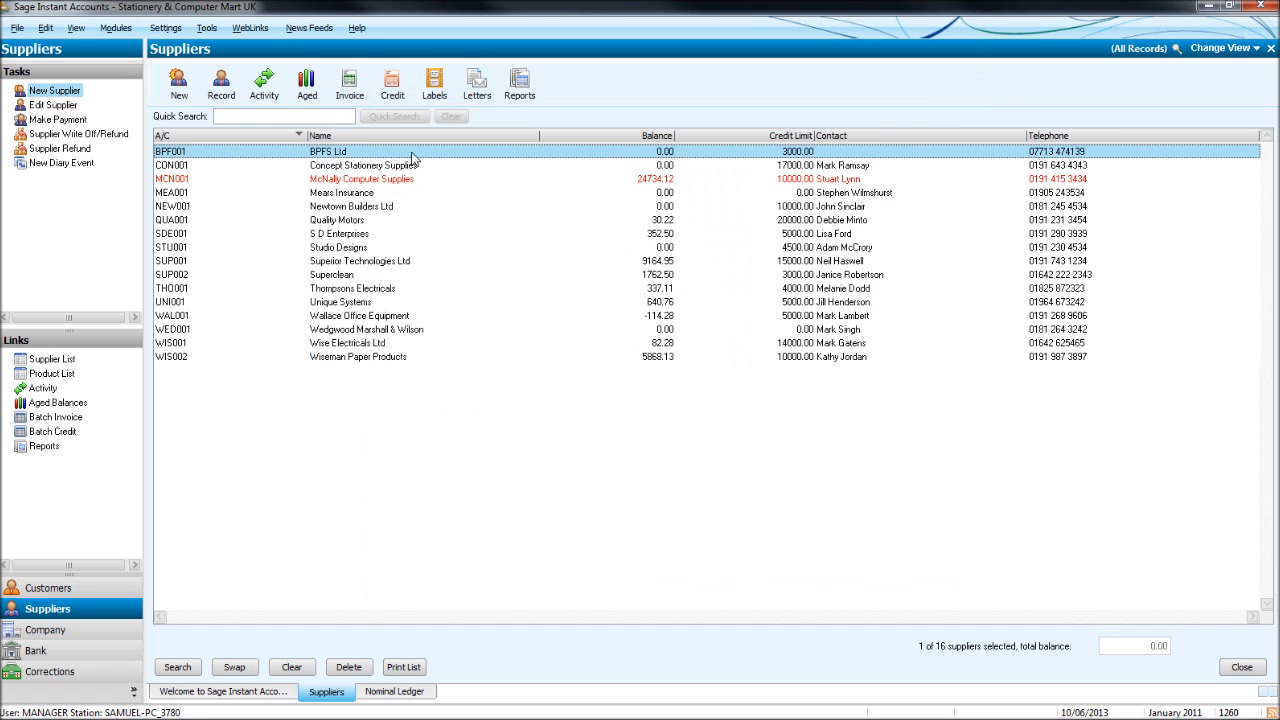
# Open QUA001 Quality Motors, change its company name to 'Motors Ltd' and save.
pyautogui.doubleClick(414, 153)
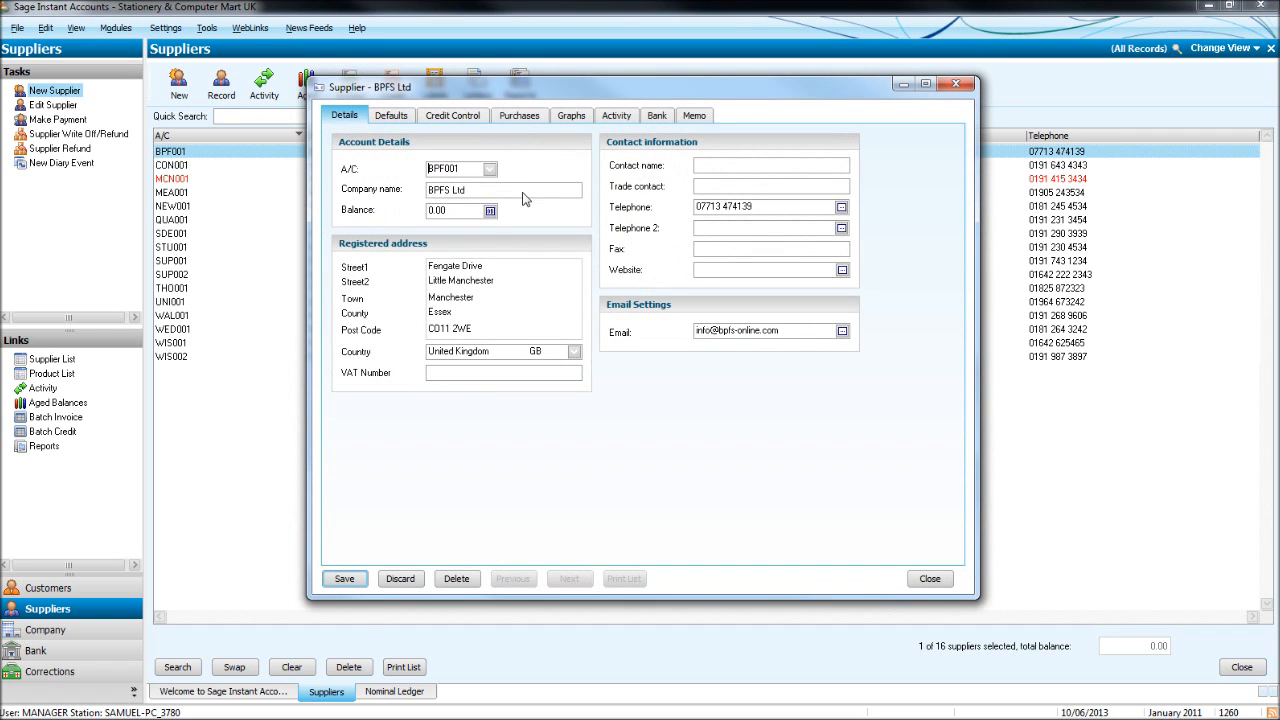
pyautogui.click(956, 84)
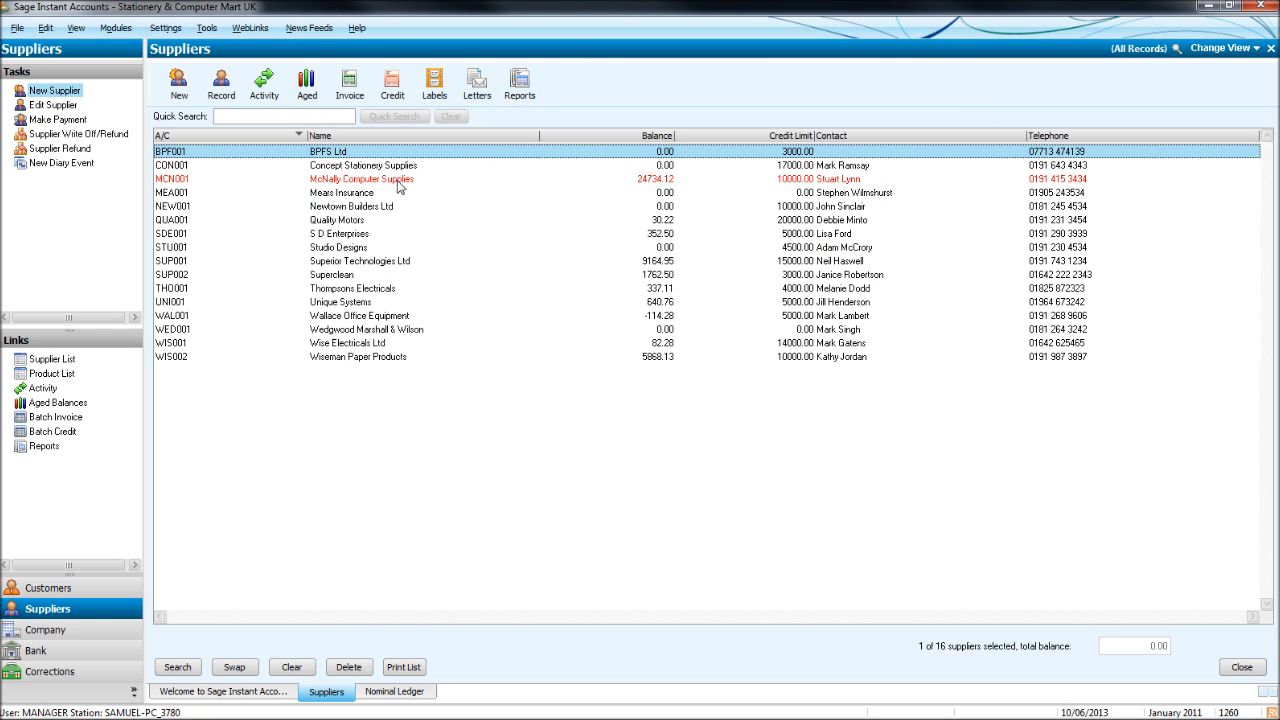
pyautogui.click(408, 221)
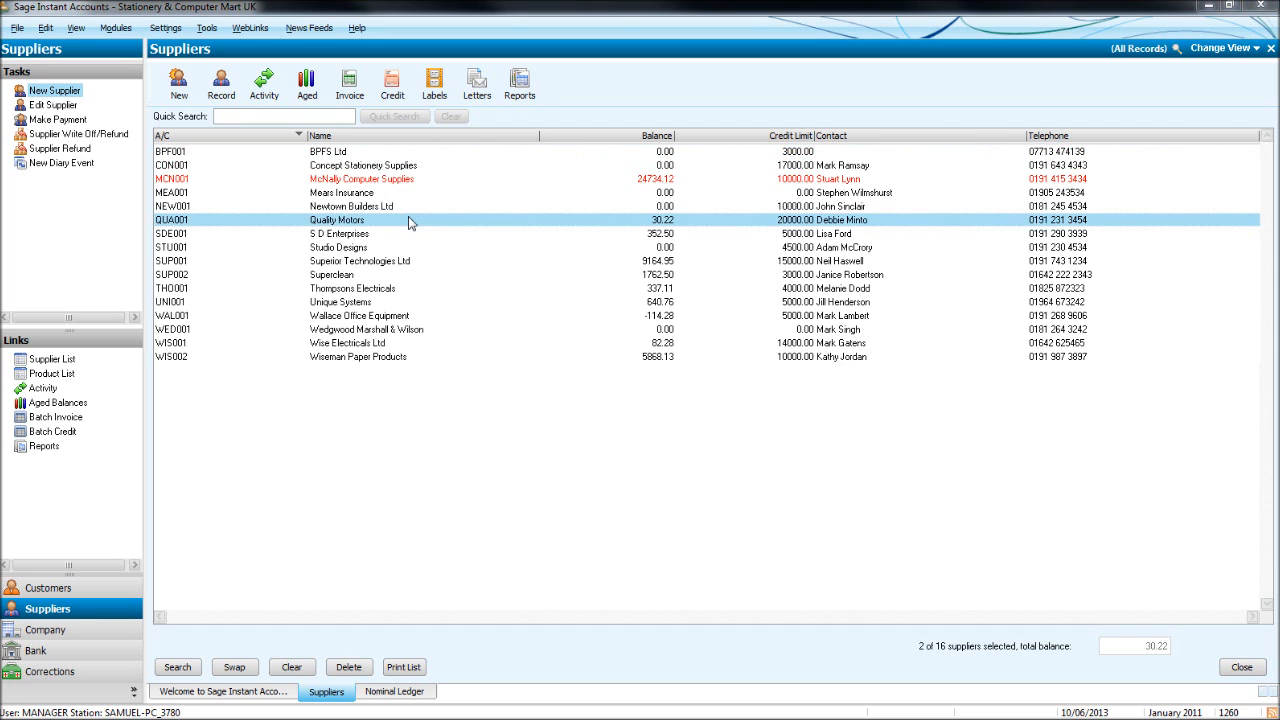
pyautogui.doubleClick(408, 221)
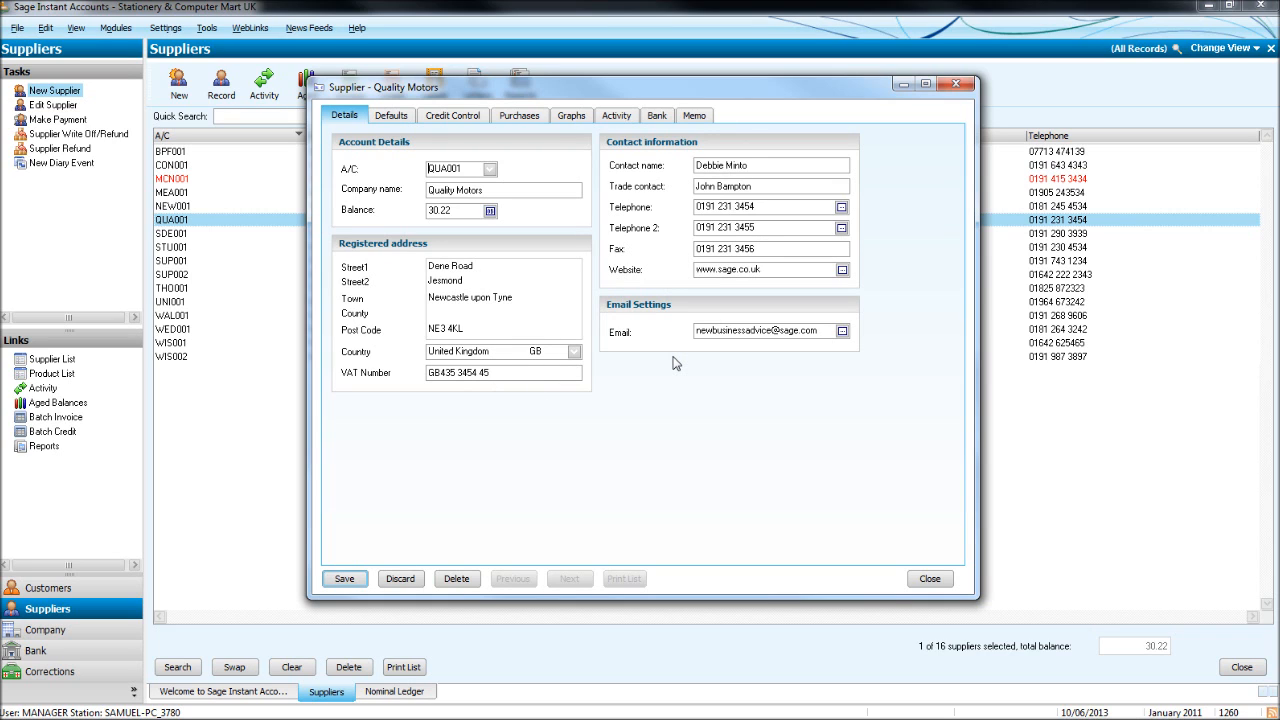
pyautogui.click(505, 196)
pyautogui.write('Motors Ltd')
pyautogui.click(344, 578)
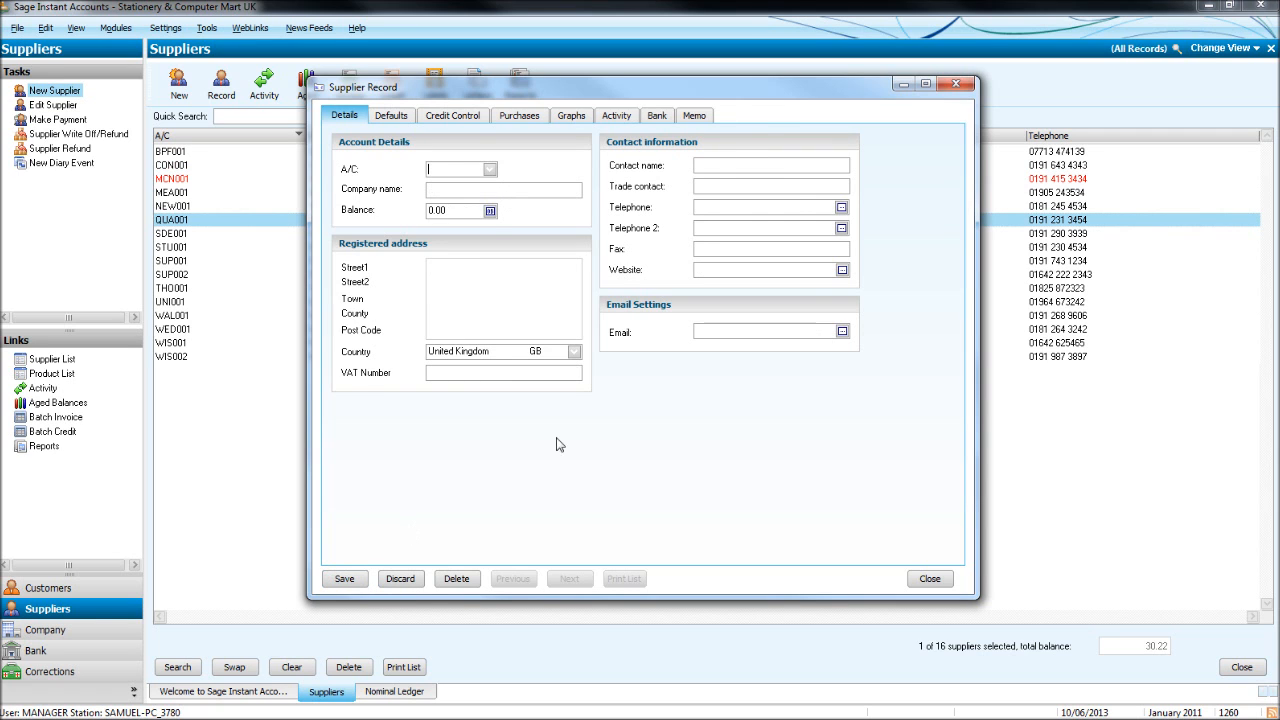
pyautogui.click(945, 84)
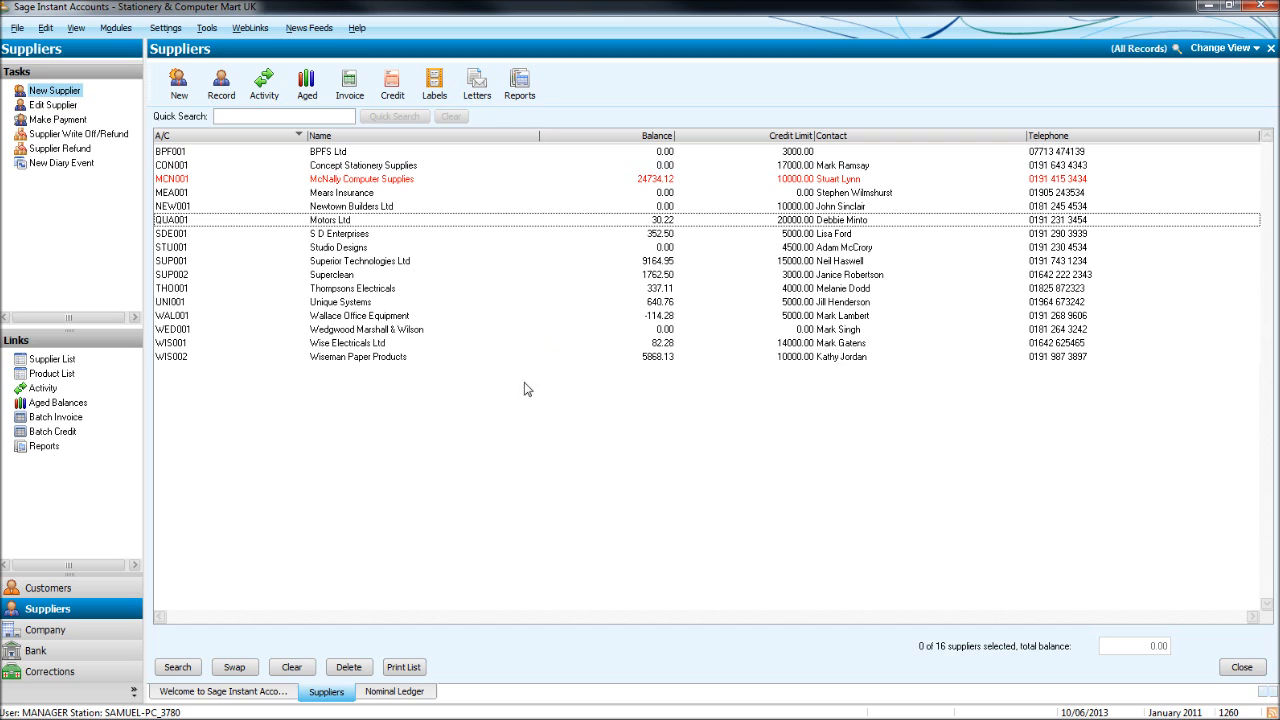
pyautogui.click(506, 151)
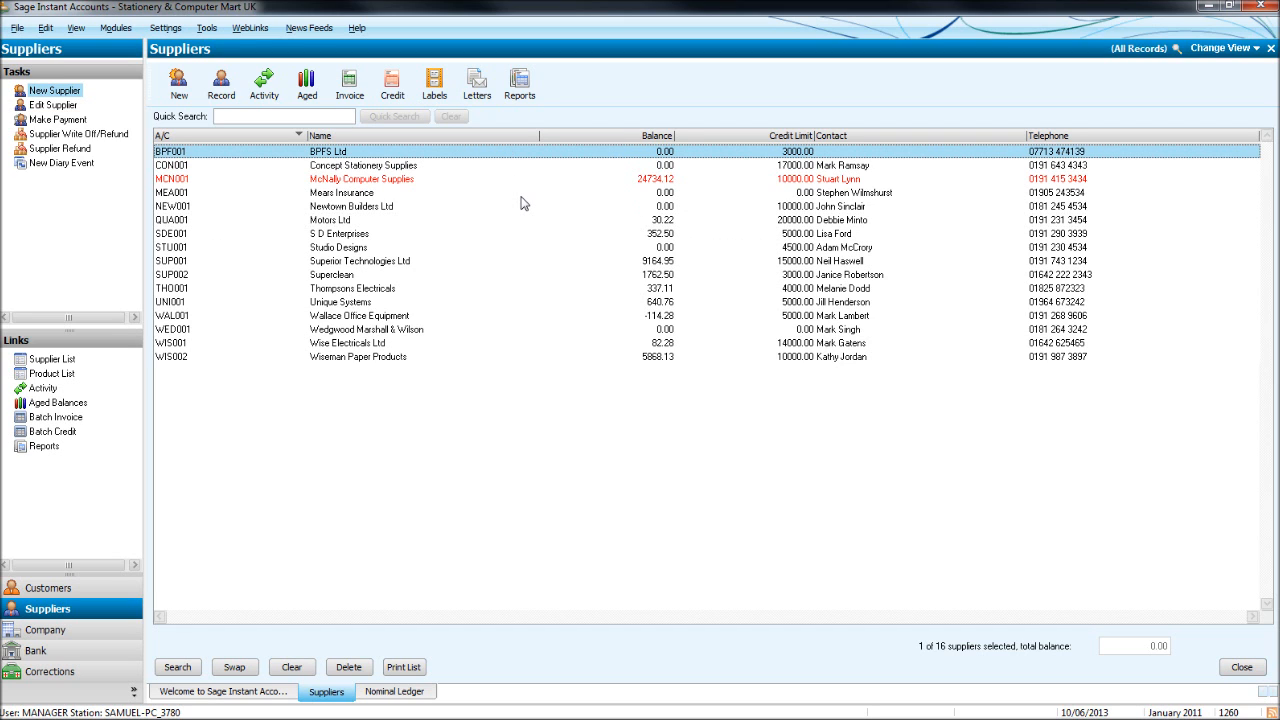
pyautogui.doubleClick(486, 153)
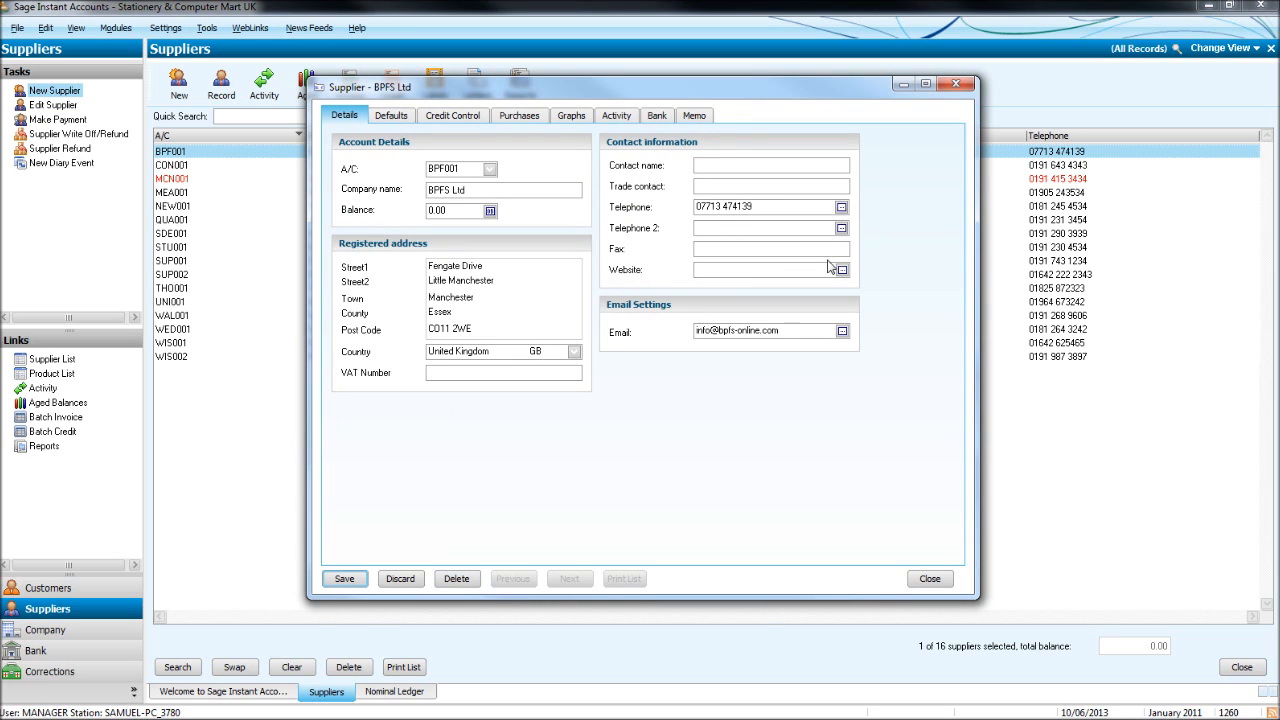
pyautogui.click(956, 84)
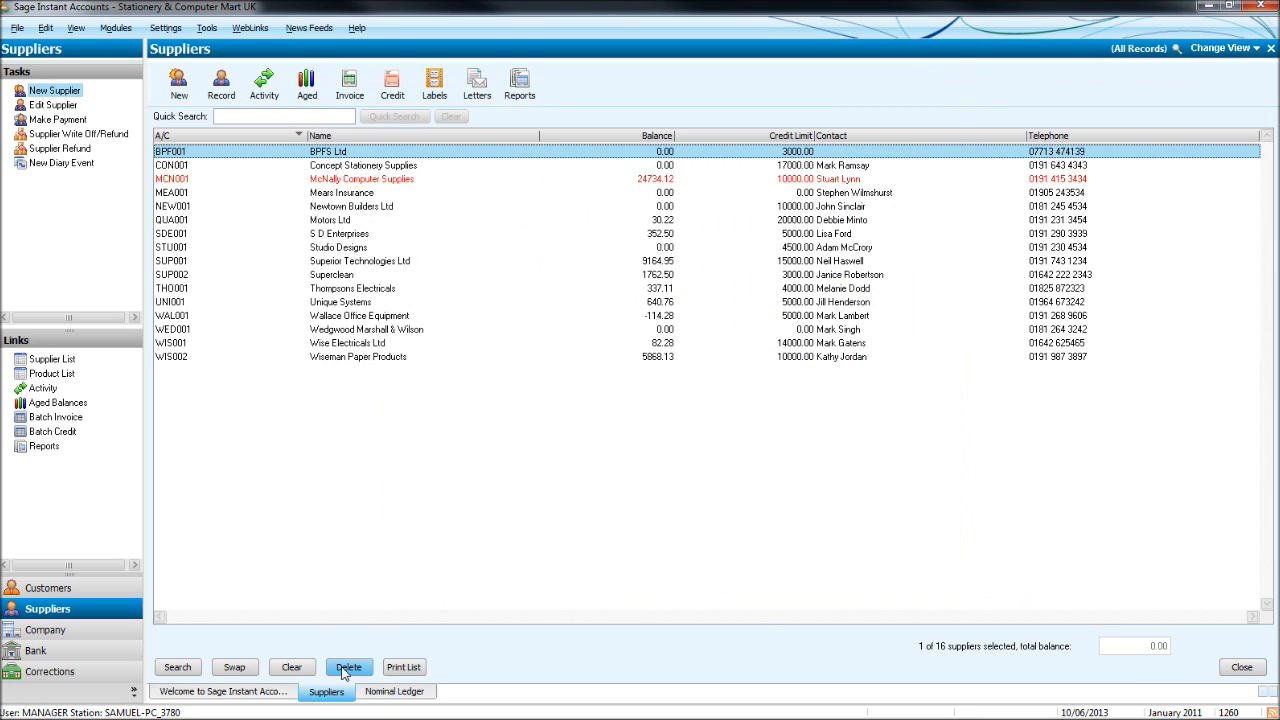
pyautogui.click(100, 632)
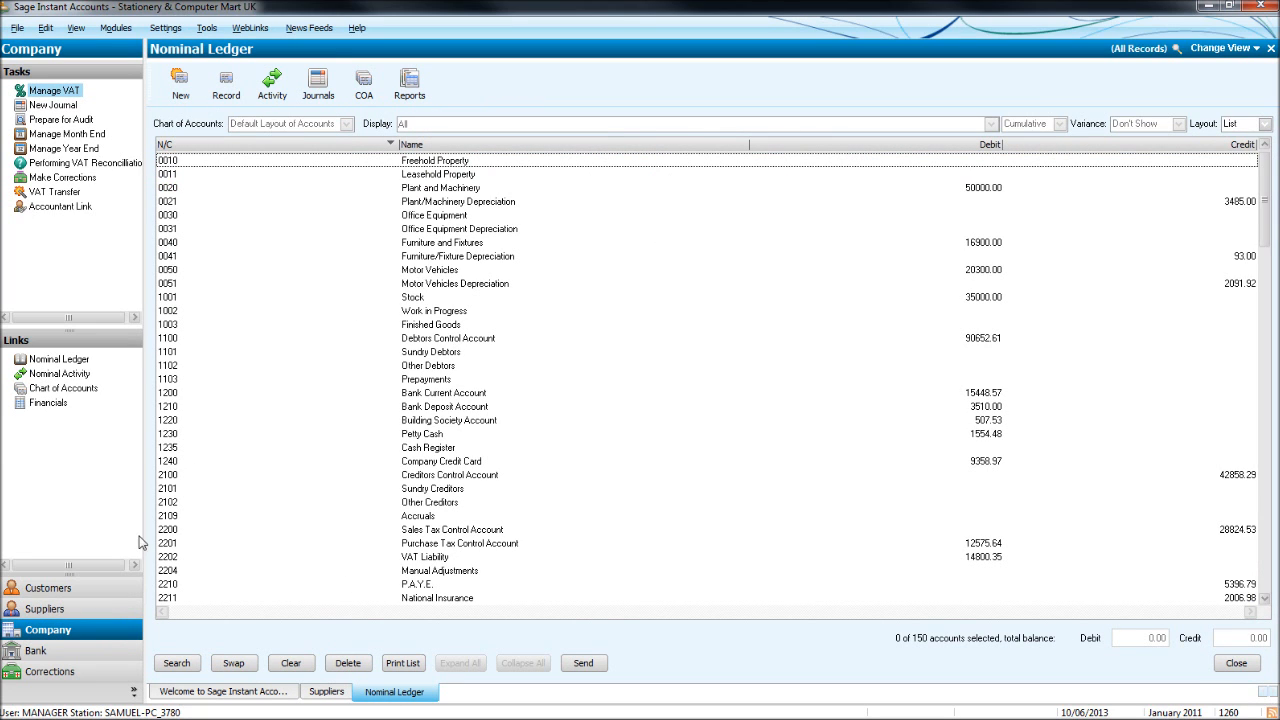
pyautogui.click(101, 609)
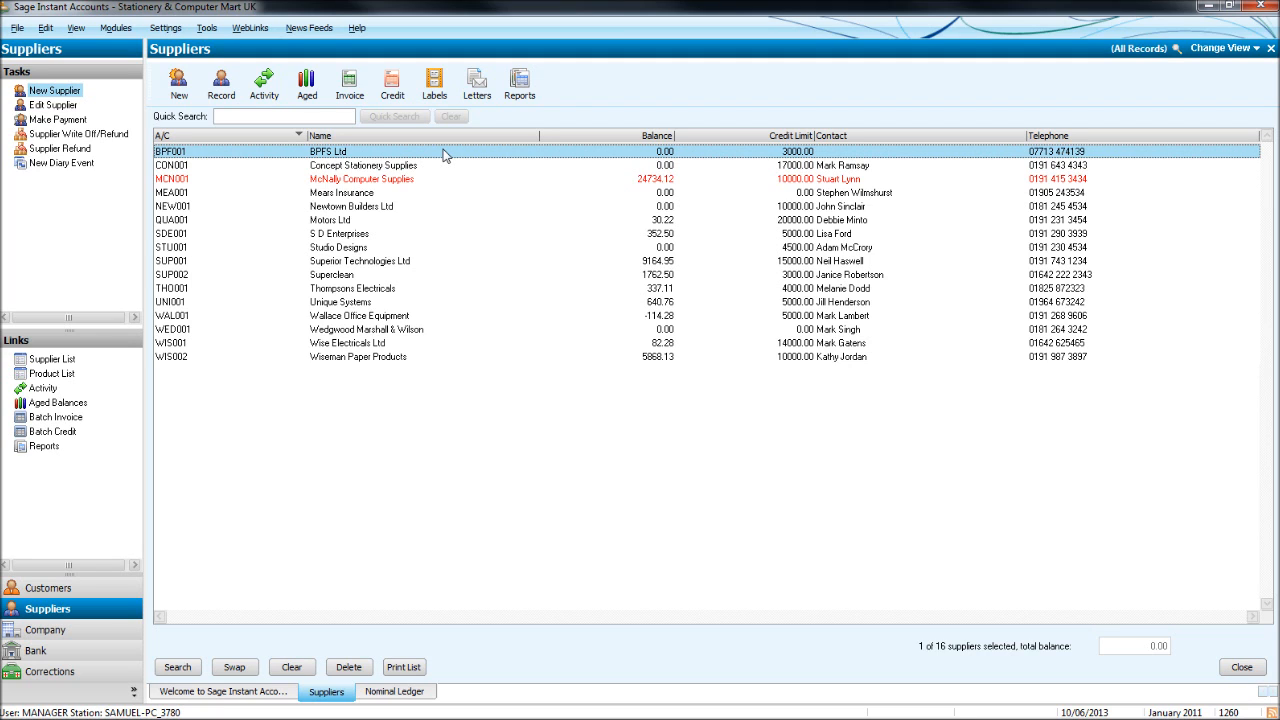
# Delete supplier BPFS Ltd with confirmation, then select the Studio Designs row.
pyautogui.click(352, 668)
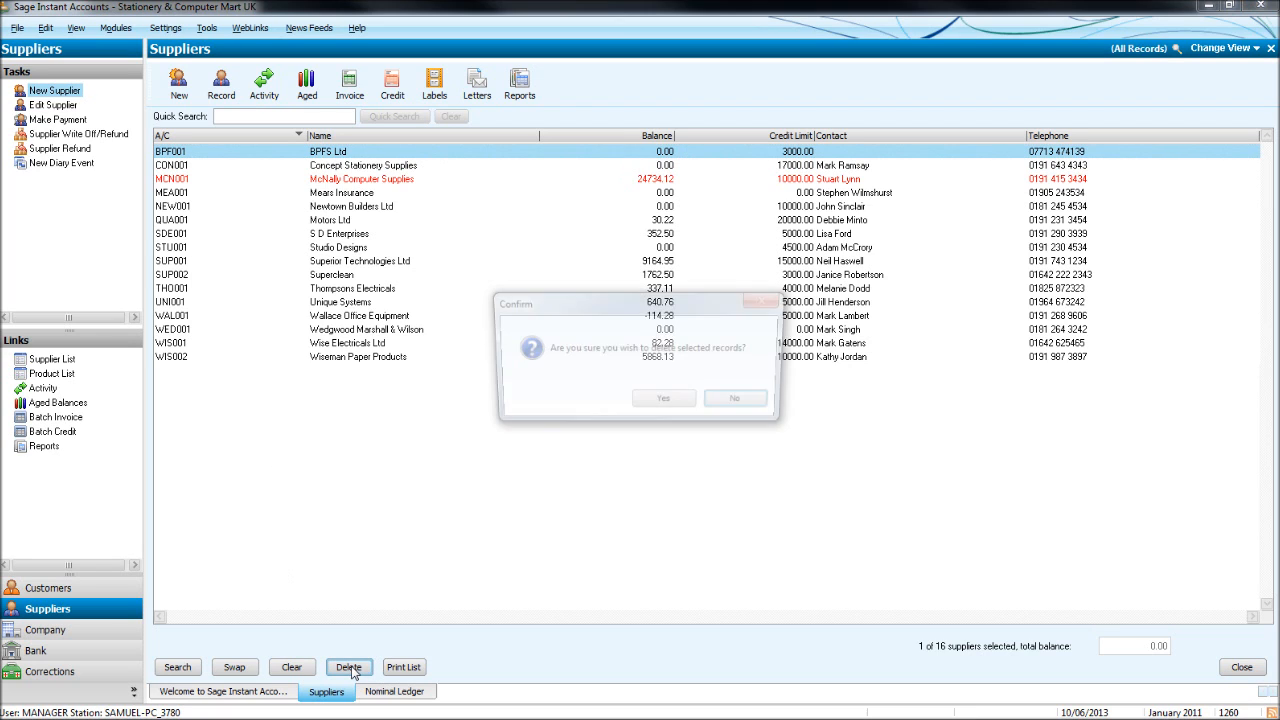
pyautogui.click(687, 405)
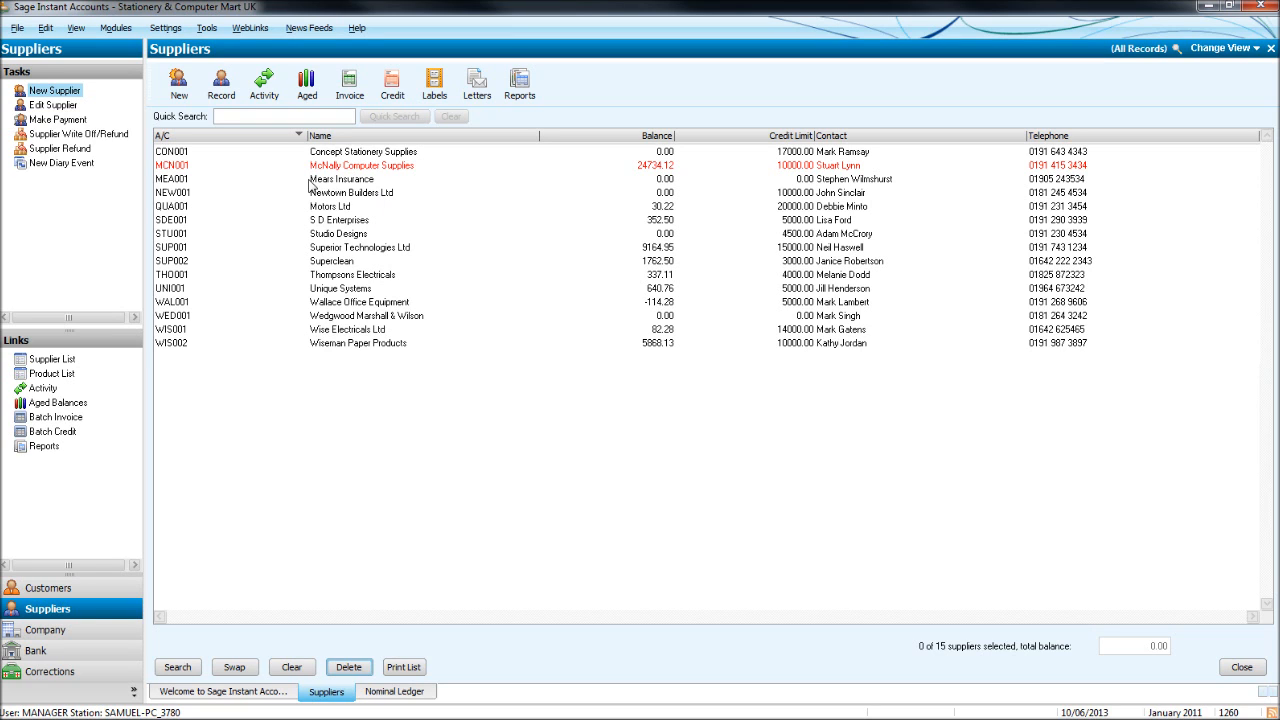
pyautogui.click(383, 235)
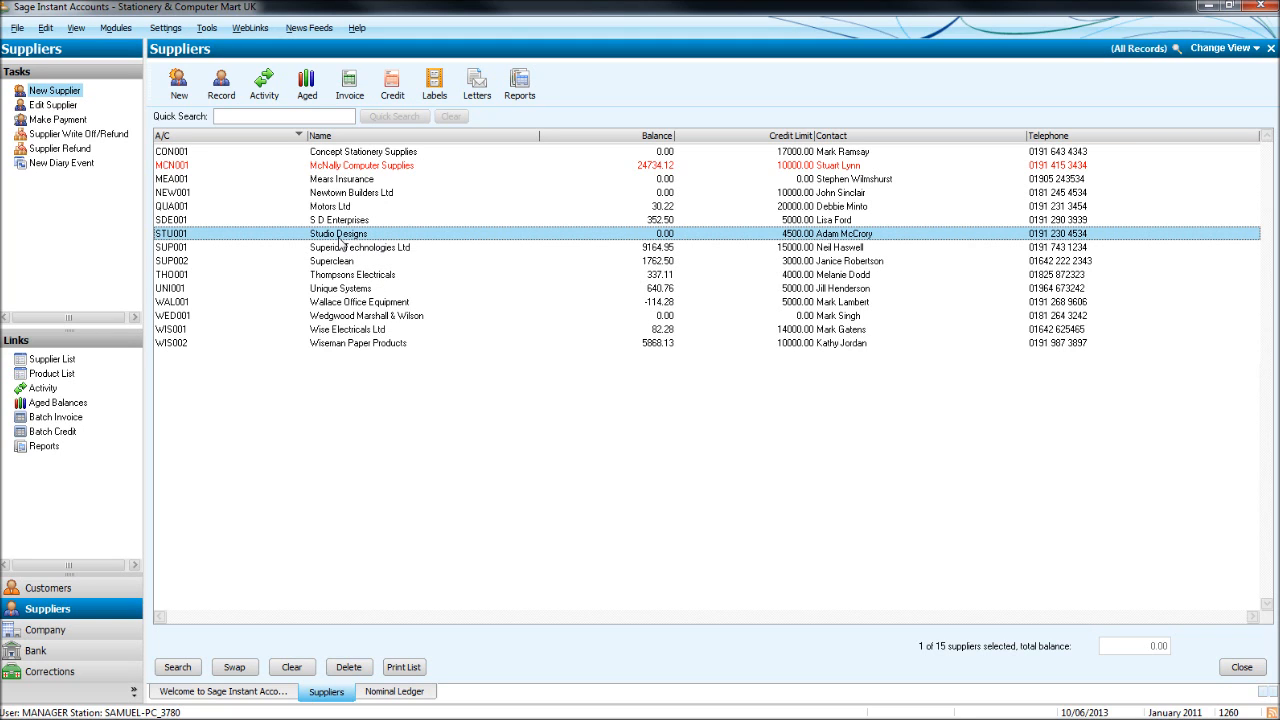
# Open batch invoices for Studio Designs and enter date 05/06/2013 with reference 456123.
pyautogui.click(360, 84)
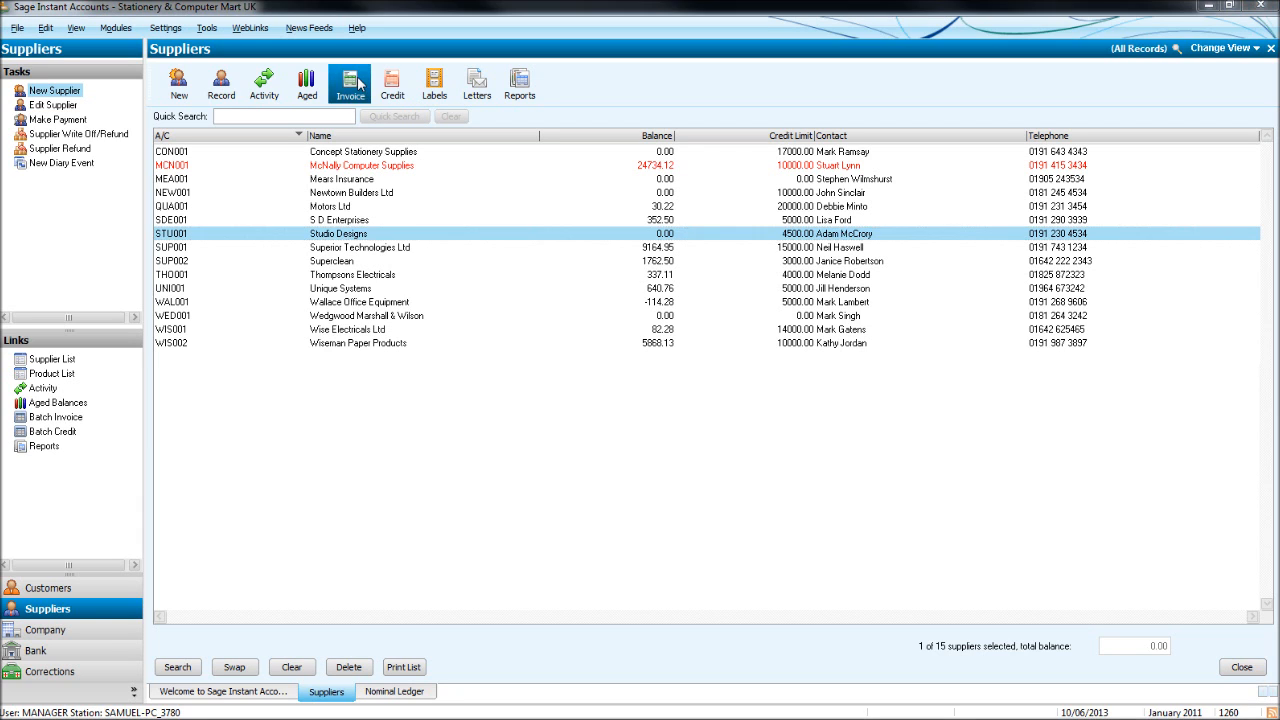
pyautogui.moveTo(500, 225); pyautogui.dragTo(500, 148)
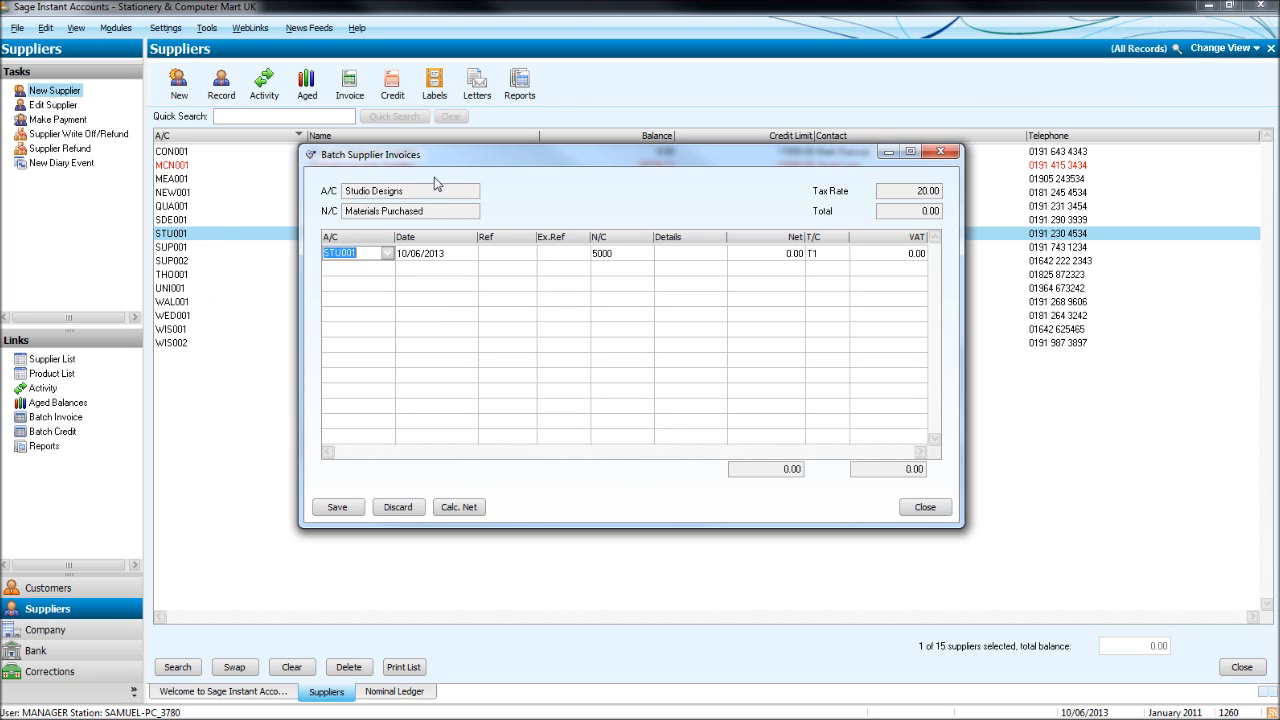
pyautogui.moveTo(444, 160)
pyautogui.mouseDown()
pyautogui.moveTo(434, 268)
pyautogui.moveTo(443, 171)
pyautogui.mouseUp()
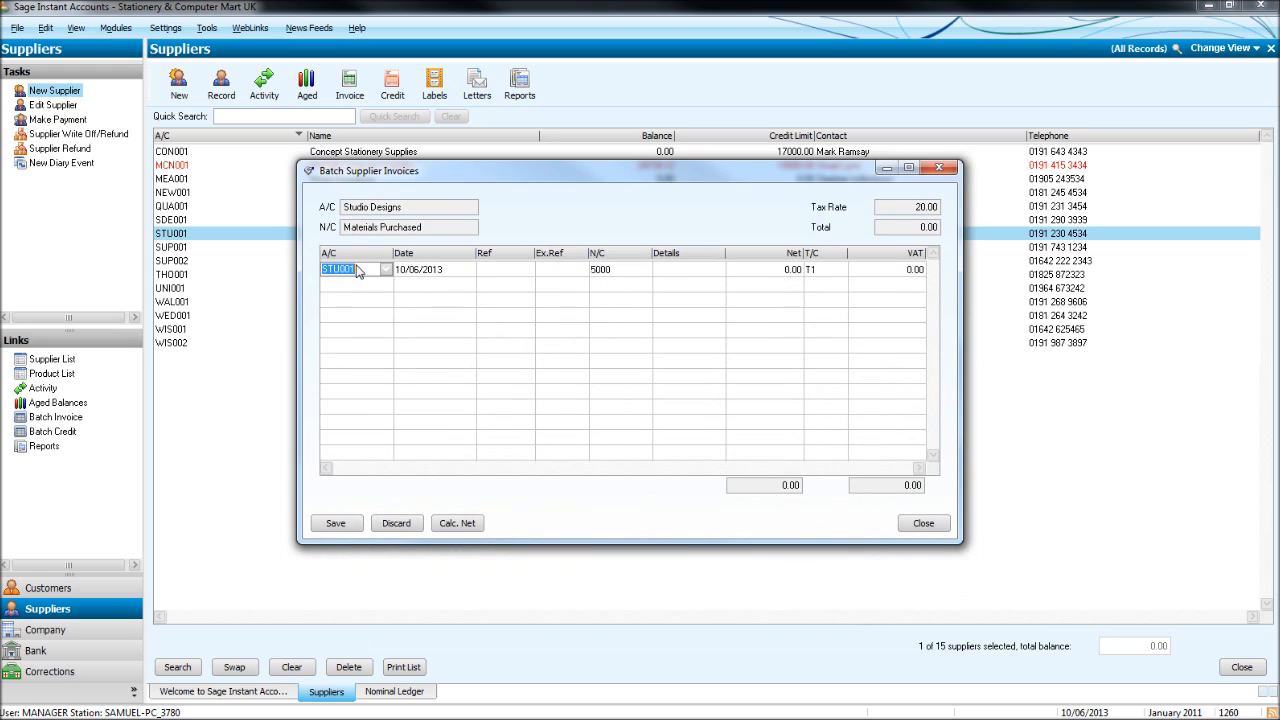
pyautogui.press('Tab')
pyautogui.write('05/06/2013')
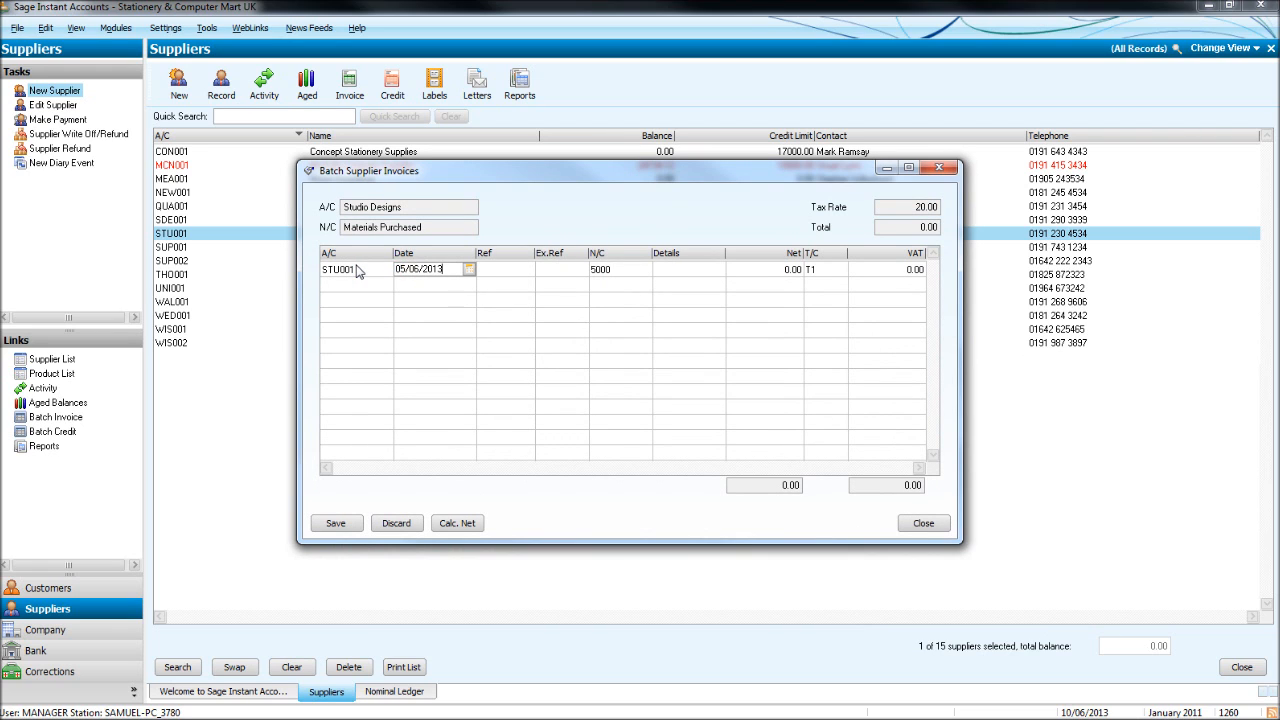
pyautogui.press('Tab')
pyautogui.press('Return')
pyautogui.press('Tab')
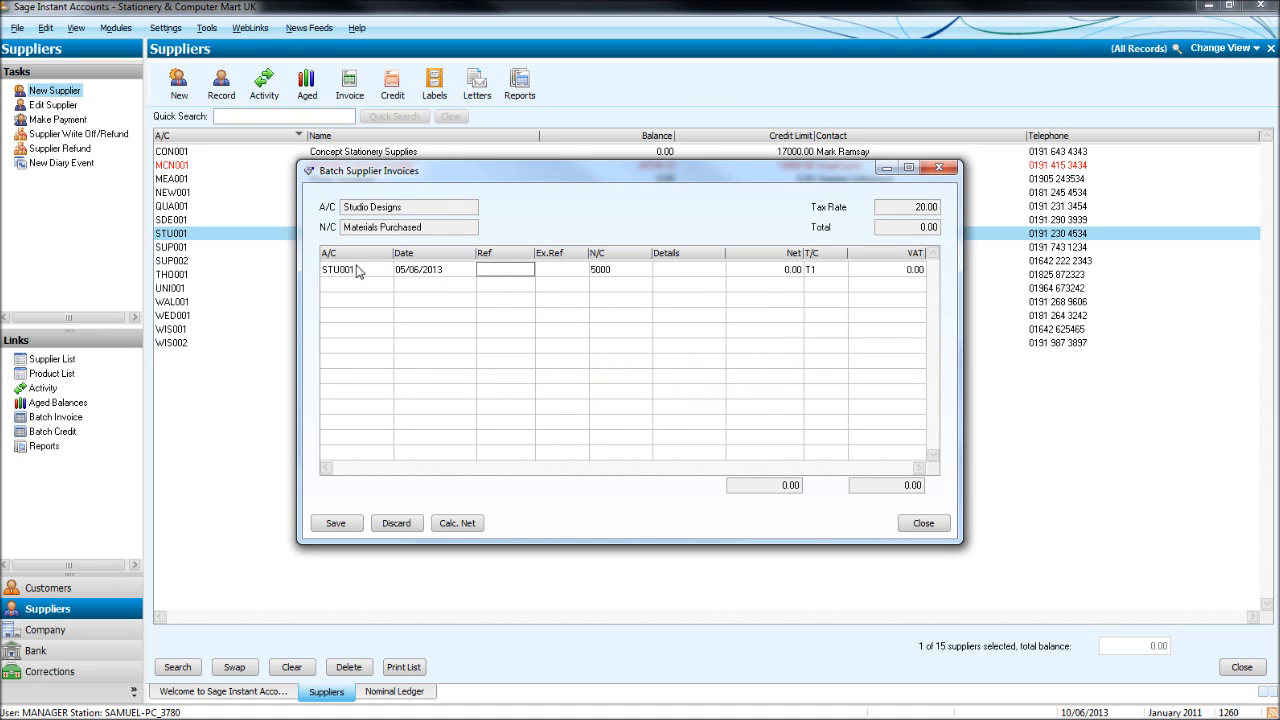
pyautogui.write('456123')
pyautogui.press('Tab')
pyautogui.press('Tab')
# Set the invoice line's nominal code to 7602 Consultancy Fees.
pyautogui.click(645, 269)
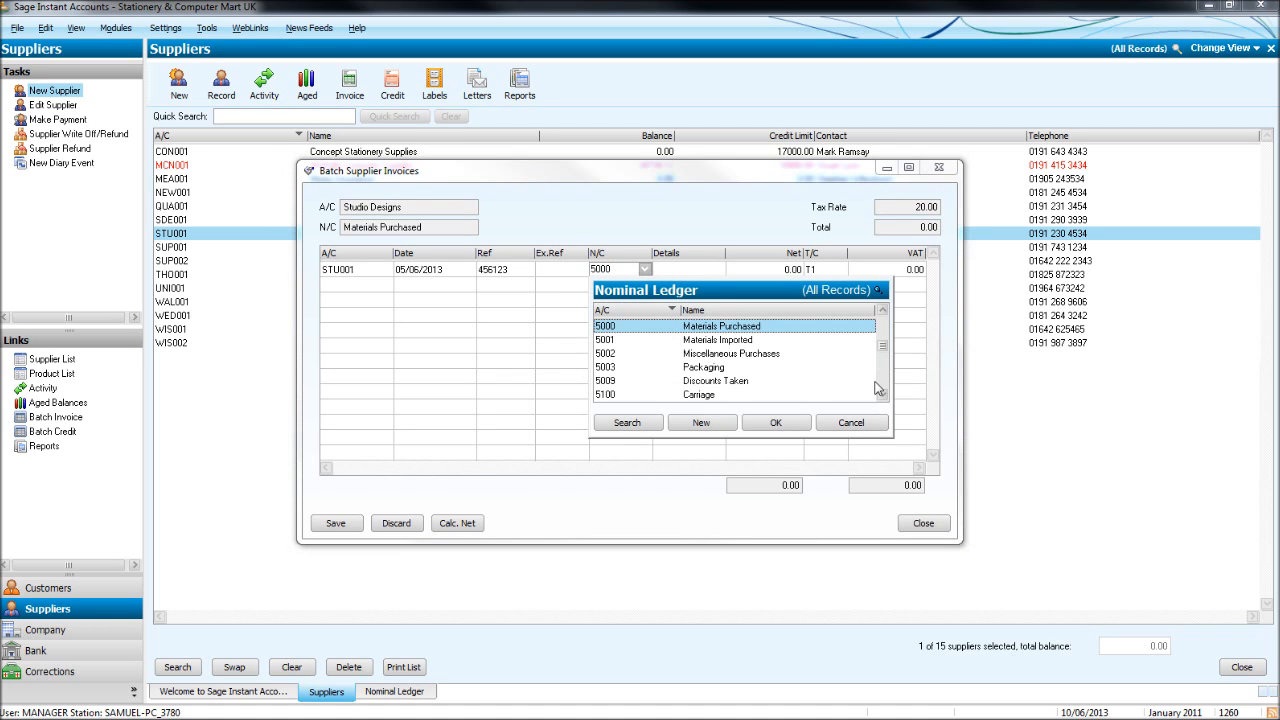
pyautogui.click(884, 395)
pyautogui.click(884, 395)
pyautogui.click(616, 269)
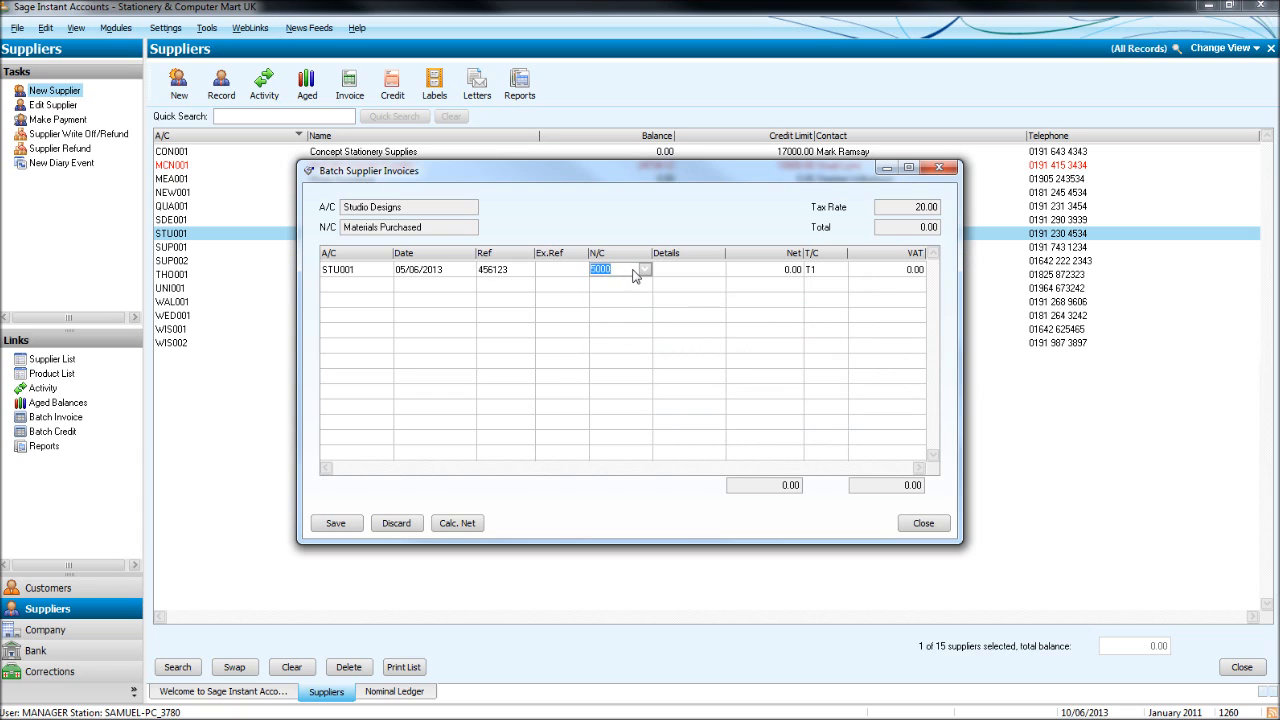
pyautogui.write('7601')
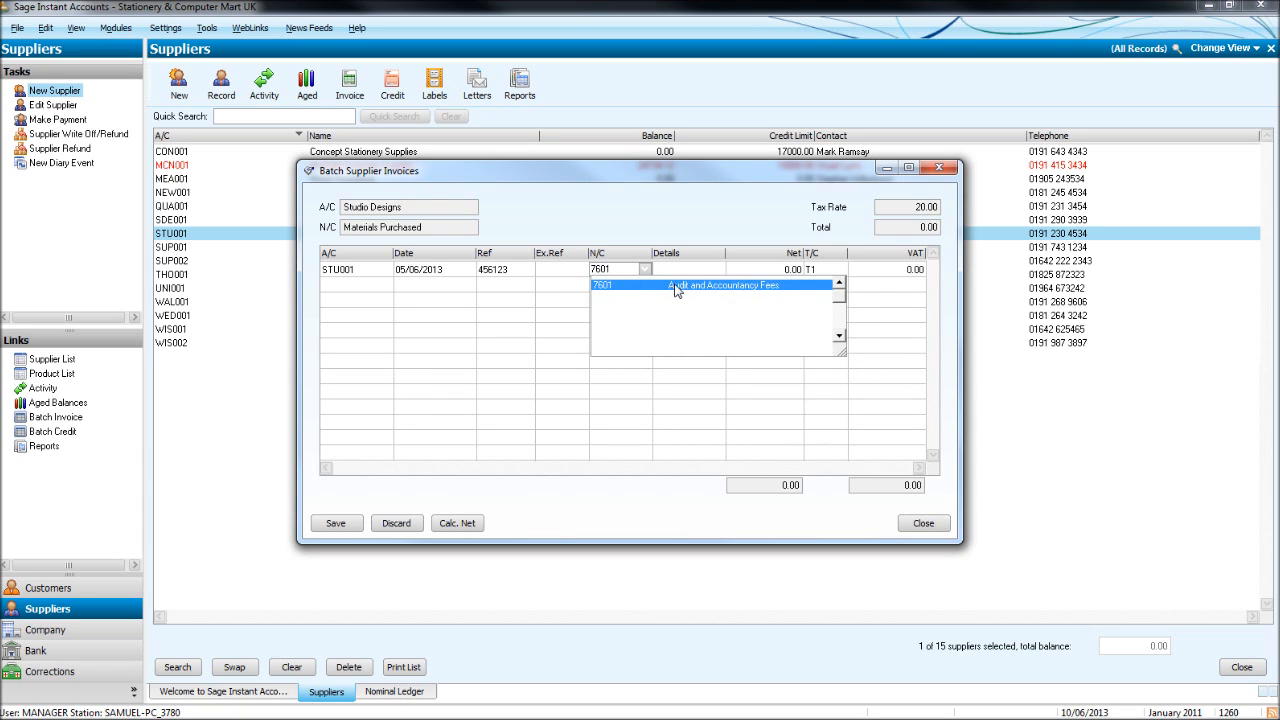
pyautogui.press('BackSpace')
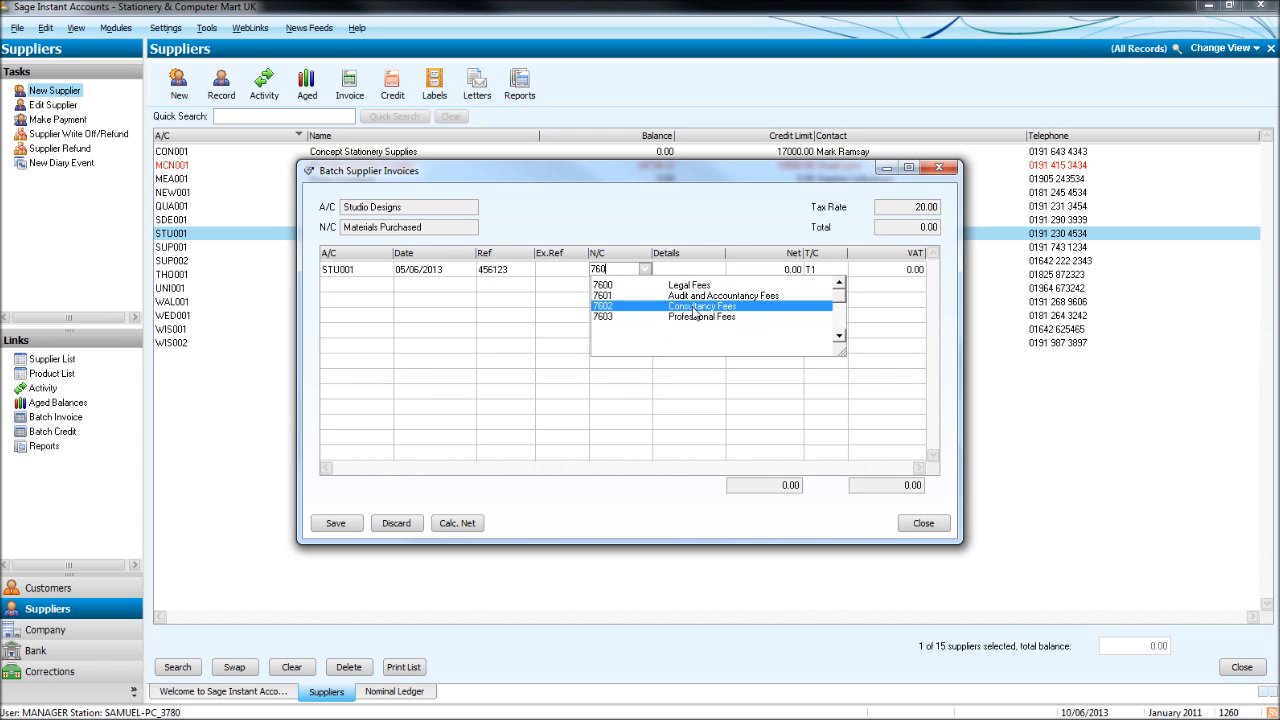
pyautogui.click(694, 307)
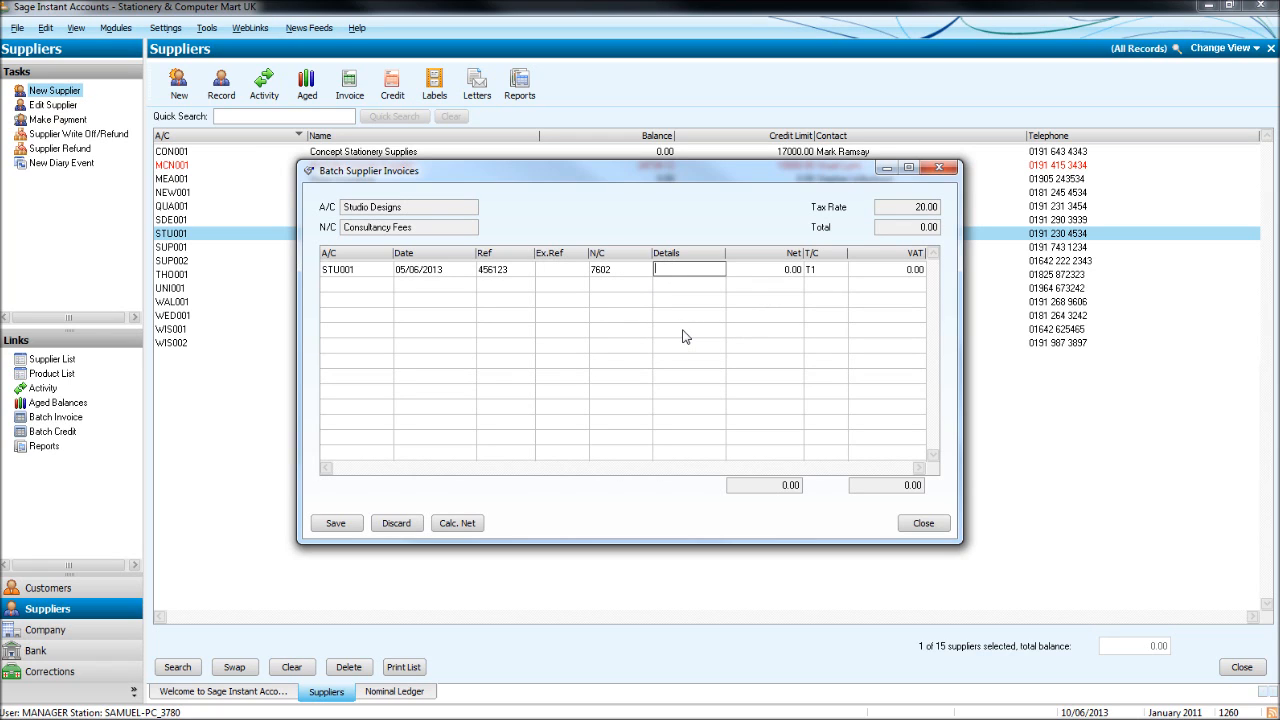
# Enter details 'Consultancy' and a 500.00 net amount, giving 100.00 VAT.
pyautogui.press('F4')
pyautogui.write('Consultancy')
pyautogui.press('Tab')
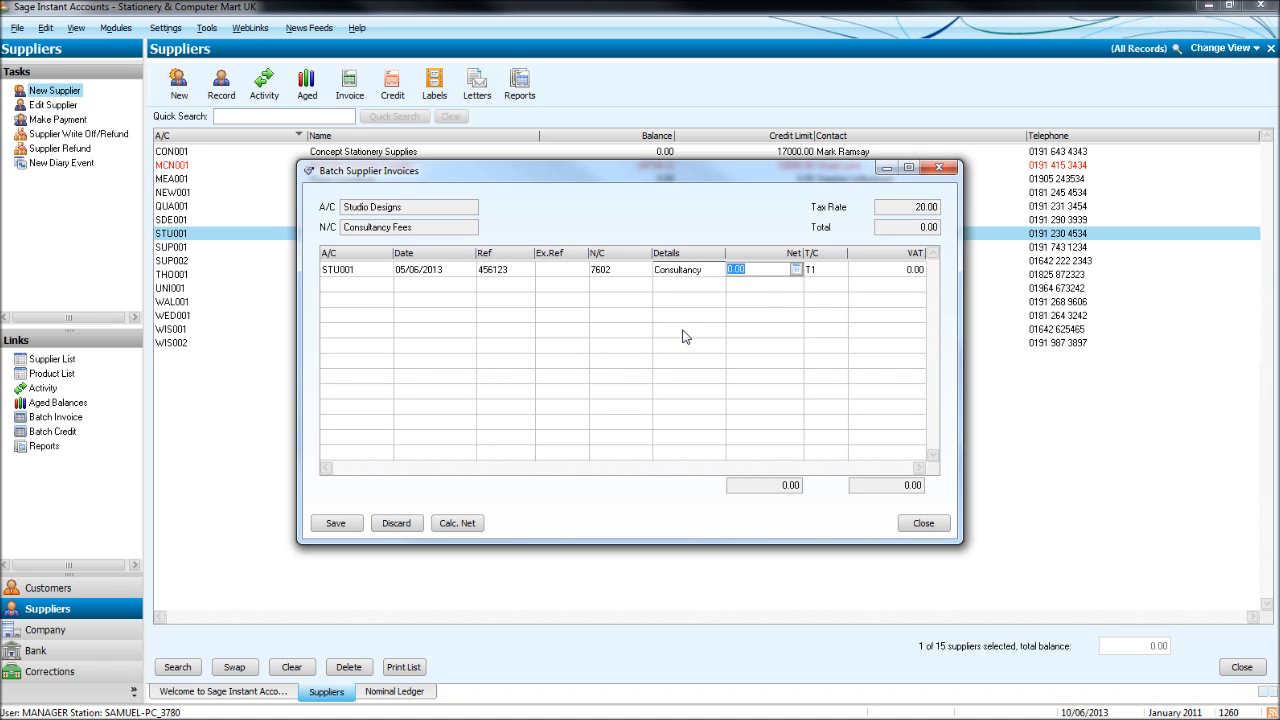
pyautogui.write('500')
pyautogui.press('Tab')
pyautogui.press('Tab')
pyautogui.press('Tab')
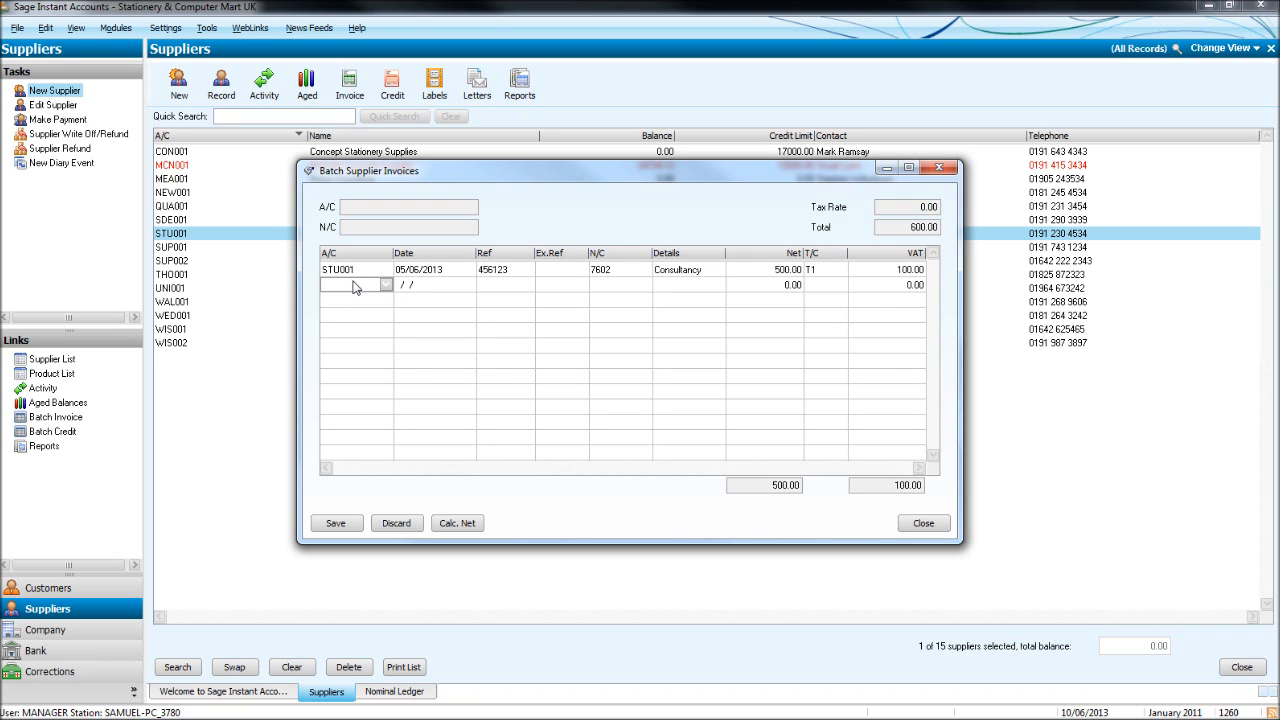
# Start a new Studio Designs line with account STU001 dated 05/06/2013, accepting the date warning.
pyautogui.write('STU001')
pyautogui.press('Tab')
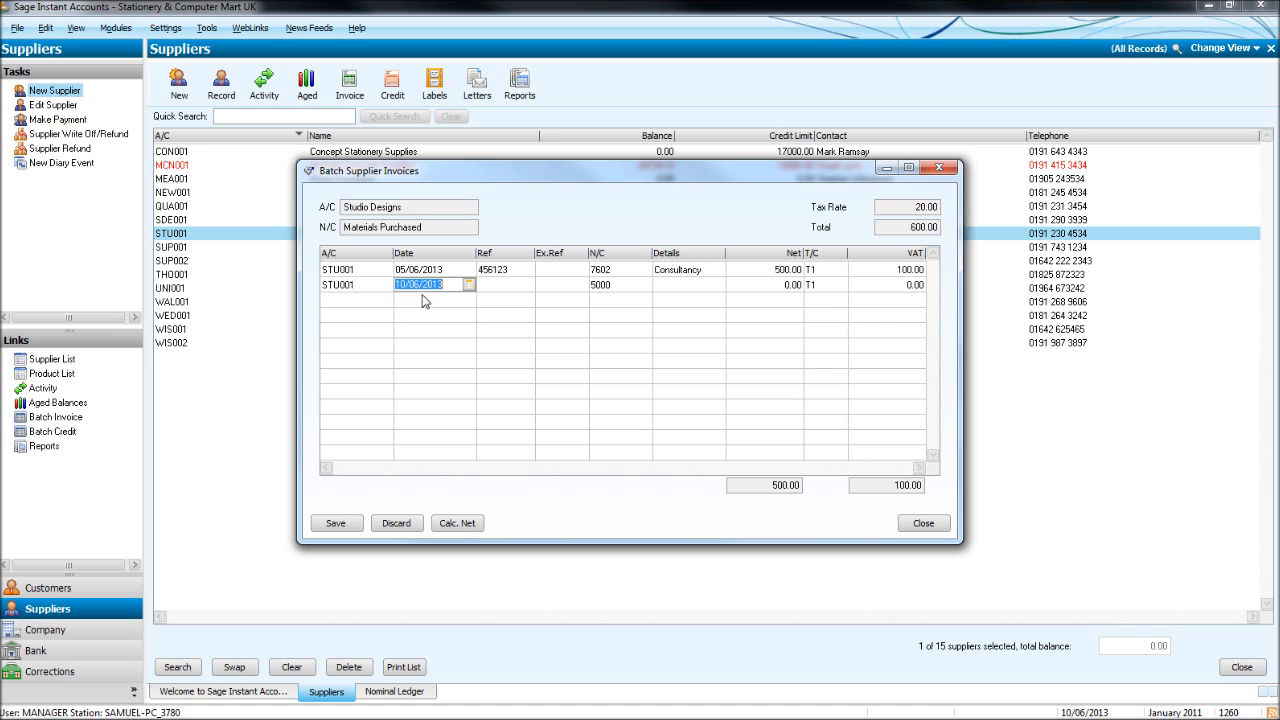
pyautogui.write('05/06/2013')
pyautogui.press('Tab')
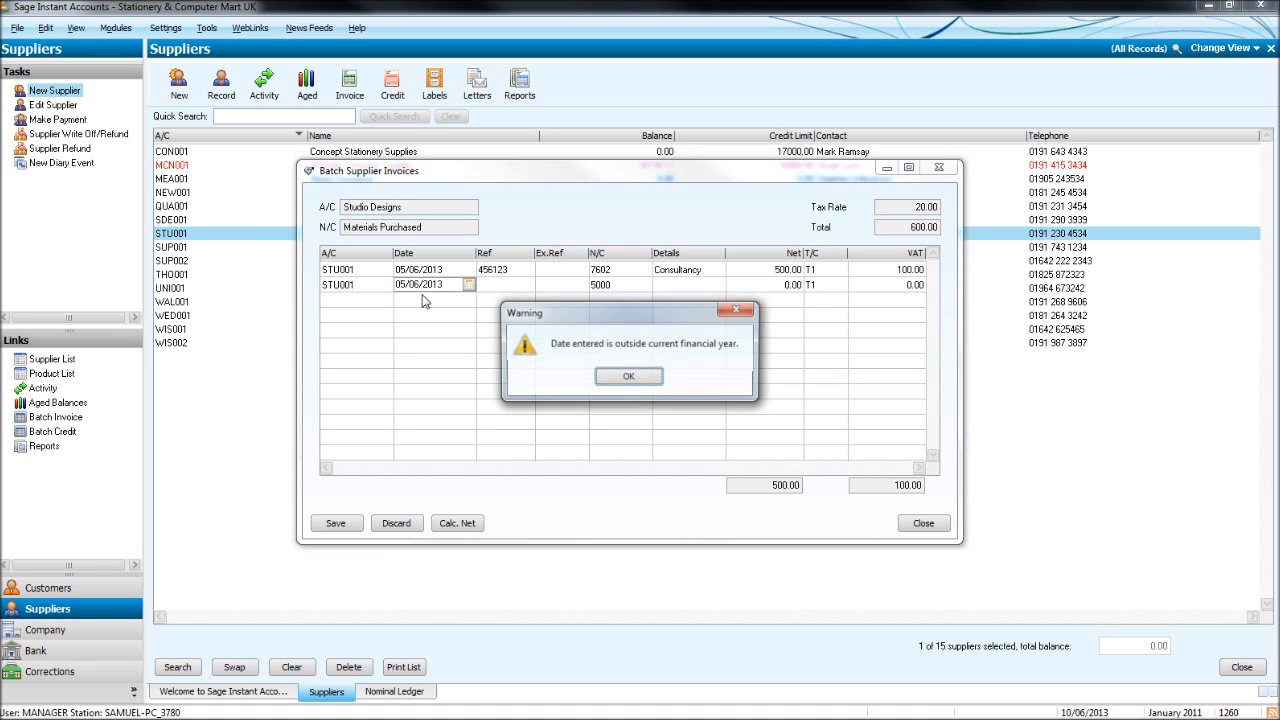
pyautogui.press('Return')
# Copy the 500.00 Consultancy details down from the row above into the next invoice lines.
pyautogui.press('F6')
pyautogui.press('Tab')
pyautogui.press('Tab')
pyautogui.press('F6')
pyautogui.press('Tab')
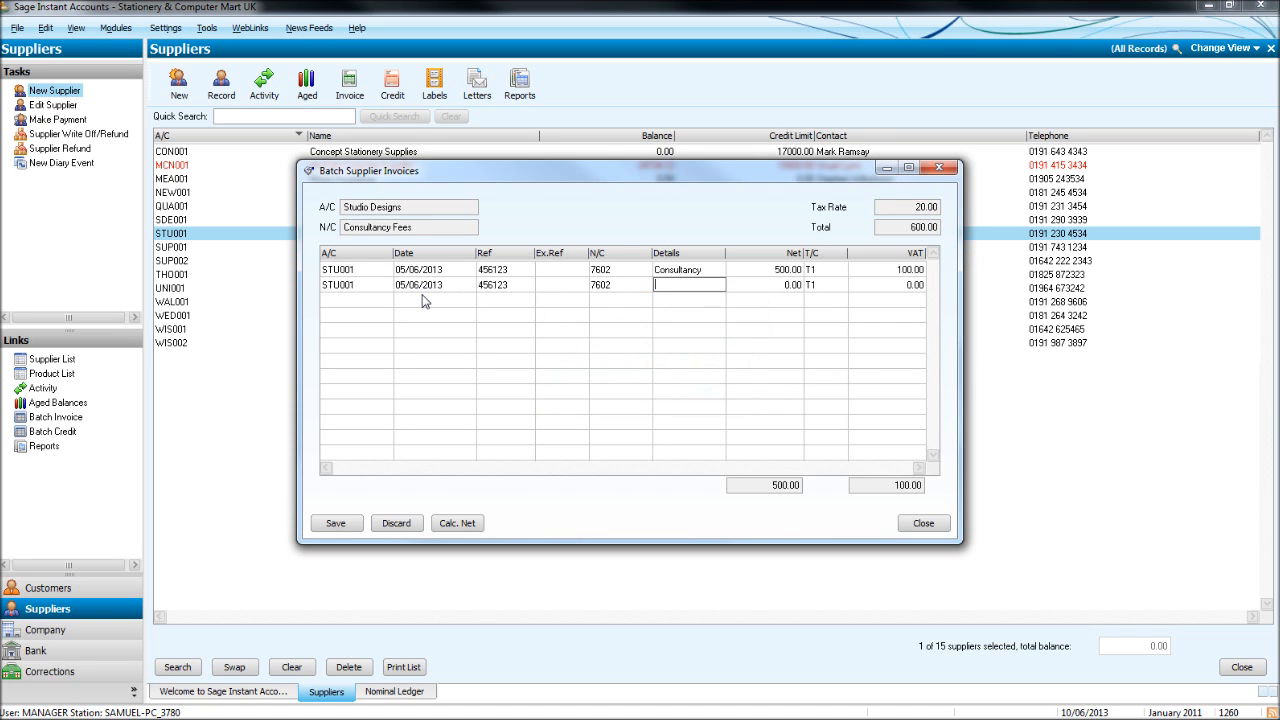
pyautogui.press('F6')
pyautogui.press('Tab')
pyautogui.press('F6')
pyautogui.press('Tab')
pyautogui.press('Tab')
pyautogui.press('Tab')
pyautogui.press('F6')
pyautogui.press('Tab')
pyautogui.press('F6')
pyautogui.press('Tab')
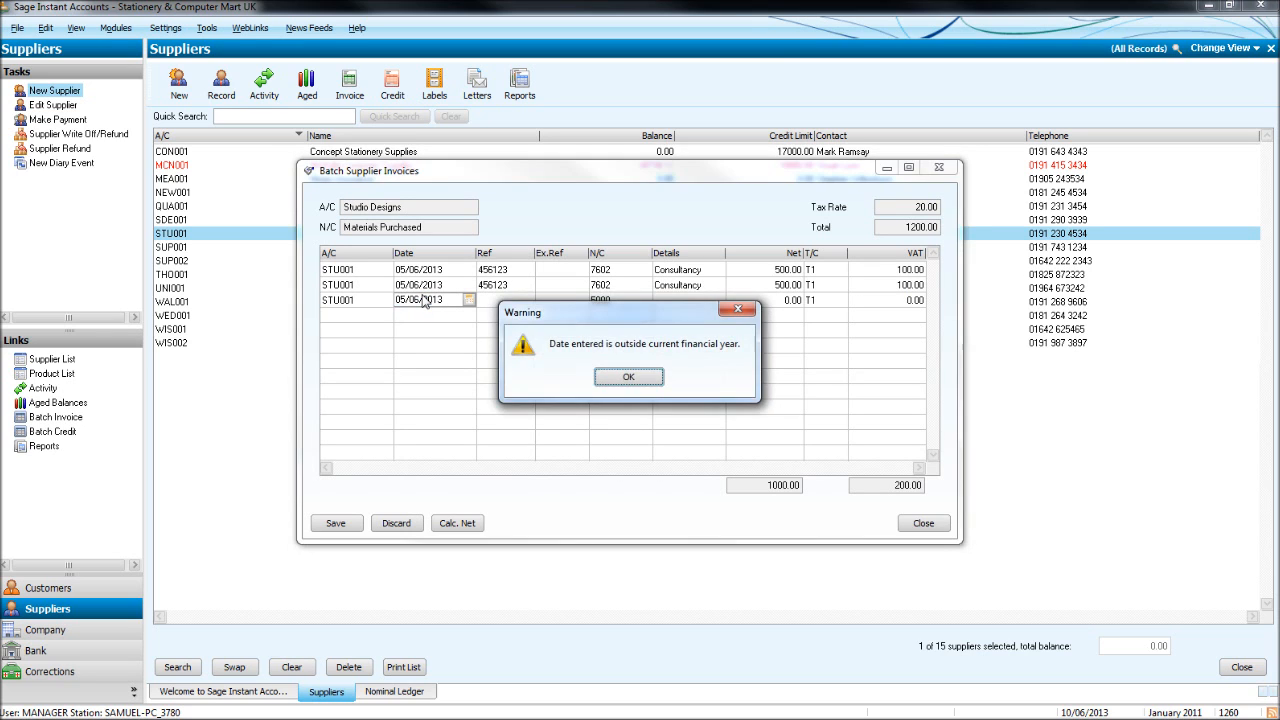
pyautogui.press('Return')
pyautogui.press('F6')
pyautogui.press('Tab')
pyautogui.press('Tab')
pyautogui.press('F6')
pyautogui.press('Tab')
pyautogui.press('F6')
pyautogui.press('Tab')
# Repeat the copy-down to finish five identical 500.00 Consultancy lines, totalling 3000.00 gross.
pyautogui.press('F6')
pyautogui.press('Tab')
pyautogui.press('Tab')
pyautogui.press('F6')
pyautogui.press('Tab')
pyautogui.press('F6')
pyautogui.press('Tab')
pyautogui.press('F6')
pyautogui.press('Tab')
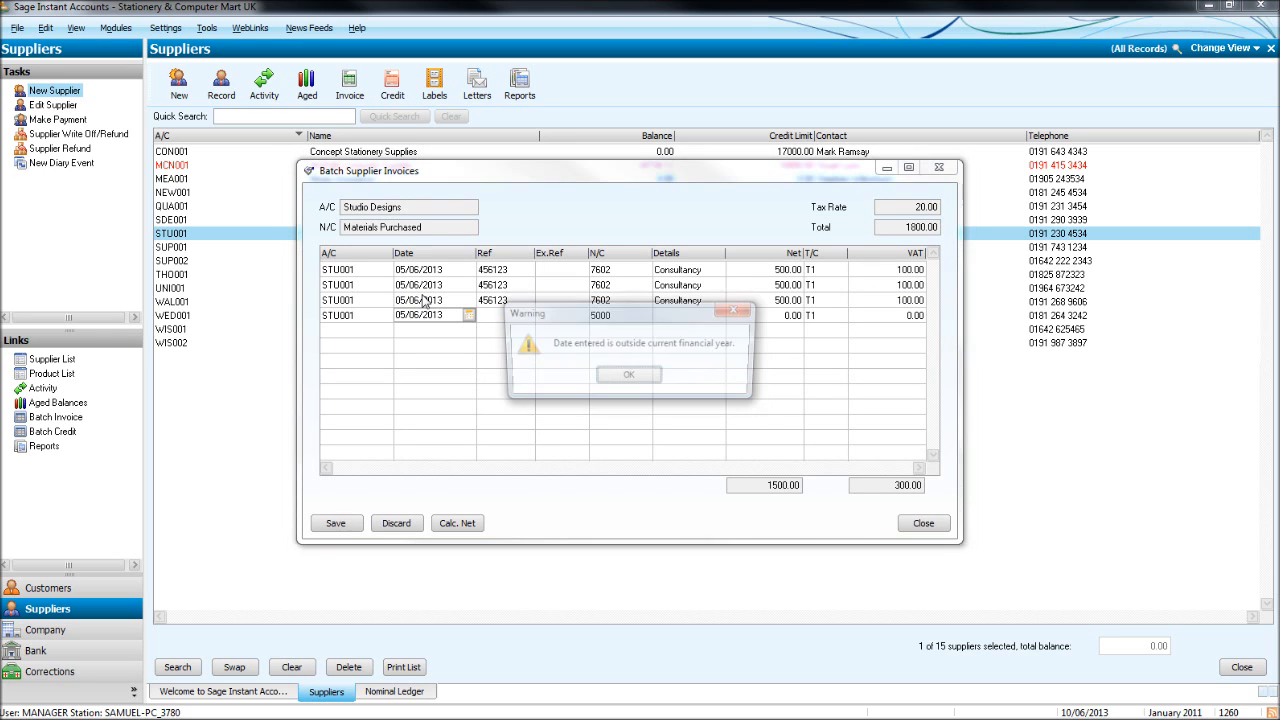
pyautogui.press('Return')
pyautogui.press('F6')
pyautogui.press('Tab')
pyautogui.press('Tab')
pyautogui.press('F6')
pyautogui.press('Tab')
pyautogui.press('F6')
pyautogui.press('Tab')
pyautogui.press('F6')
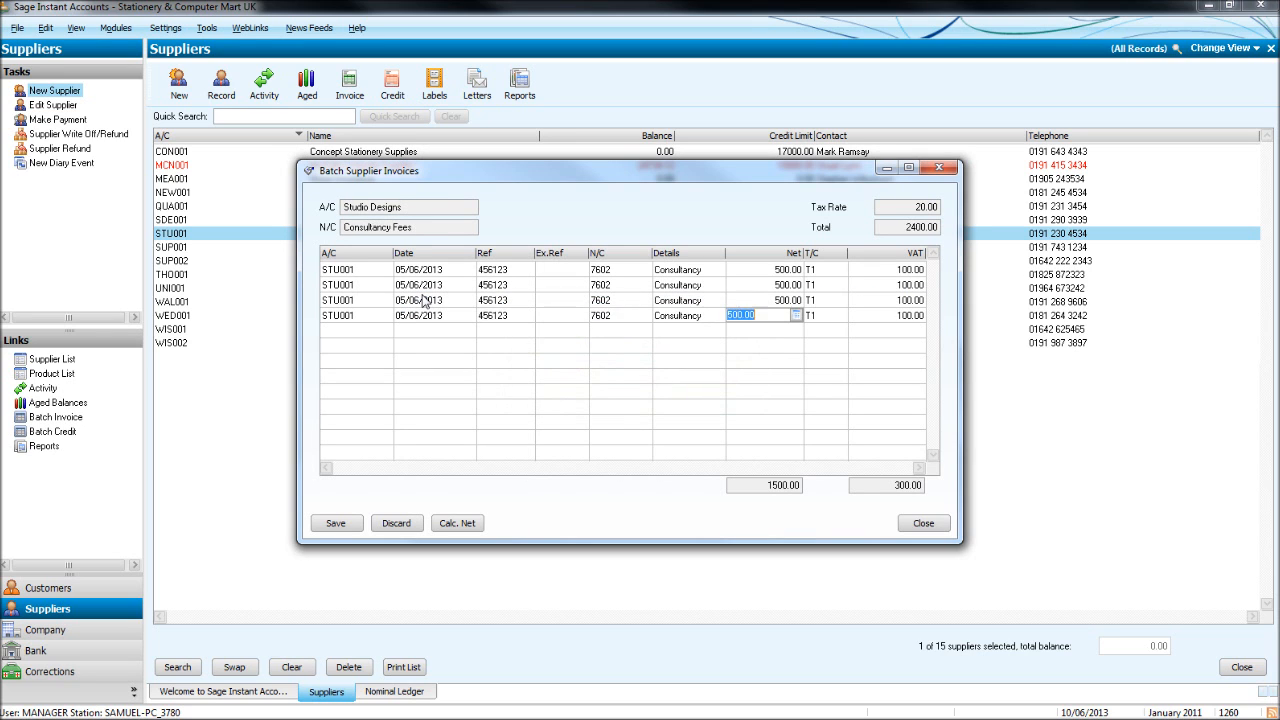
pyautogui.press('Tab')
pyautogui.press('Tab')
pyautogui.press('Tab')
pyautogui.press('F6')
pyautogui.press('Tab')
pyautogui.press('F6')
pyautogui.press('Tab')
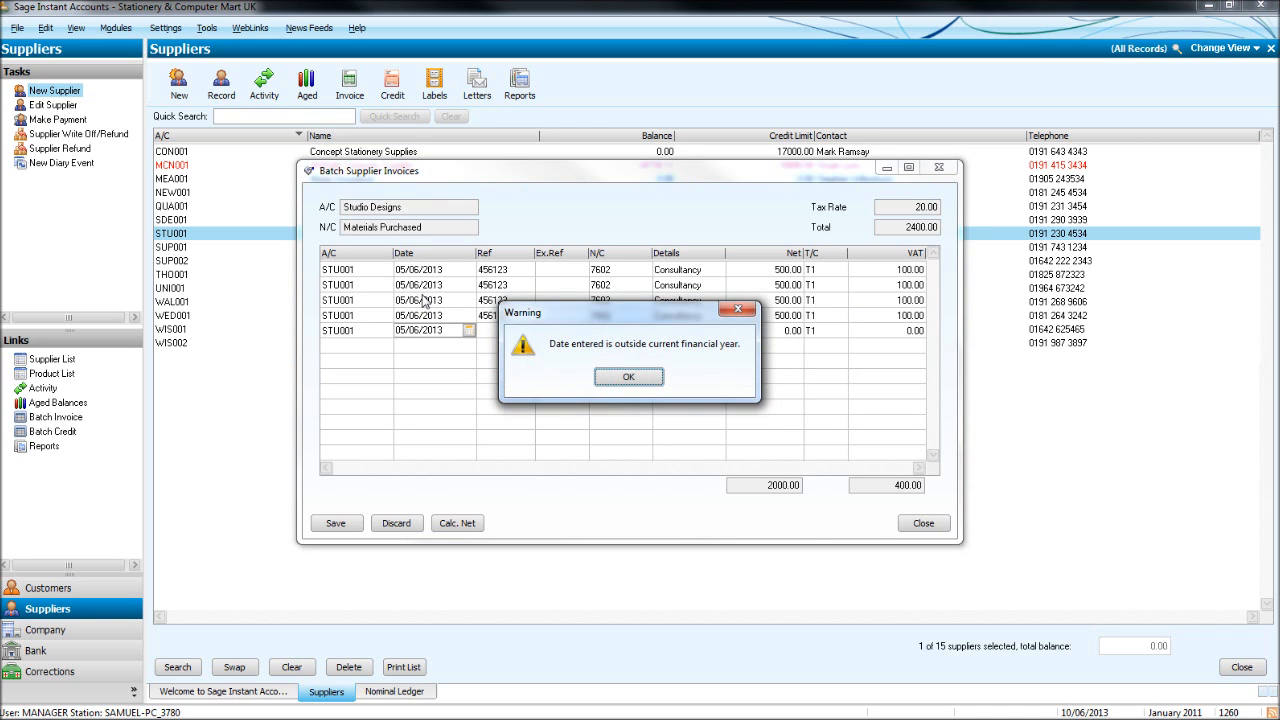
pyautogui.press('Return')
pyautogui.press('F6')
pyautogui.press('Tab')
pyautogui.press('Tab')
pyautogui.press('F6')
pyautogui.press('Tab')
pyautogui.press('F6')
pyautogui.press('Tab')
pyautogui.press('F6')
pyautogui.press('Tab')
pyautogui.press('Tab')
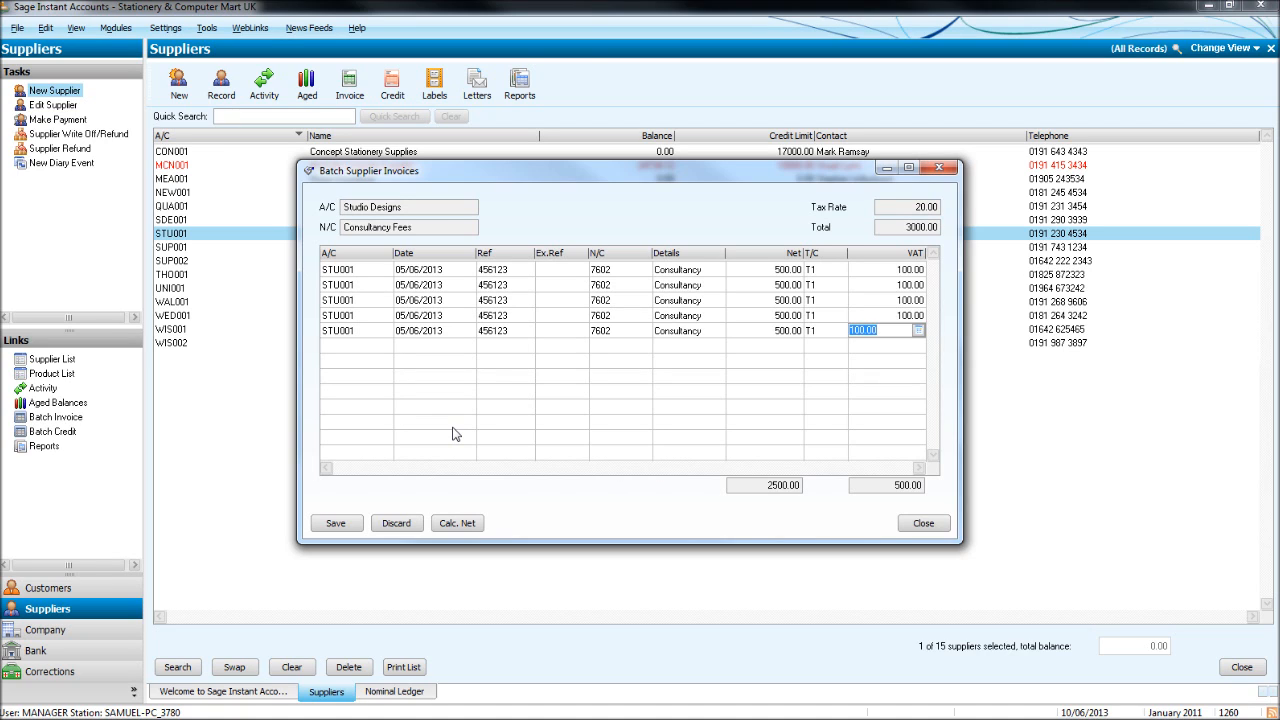
# Insert two blank rows into the batch and spell check the invoice details.
pyautogui.press('F7')
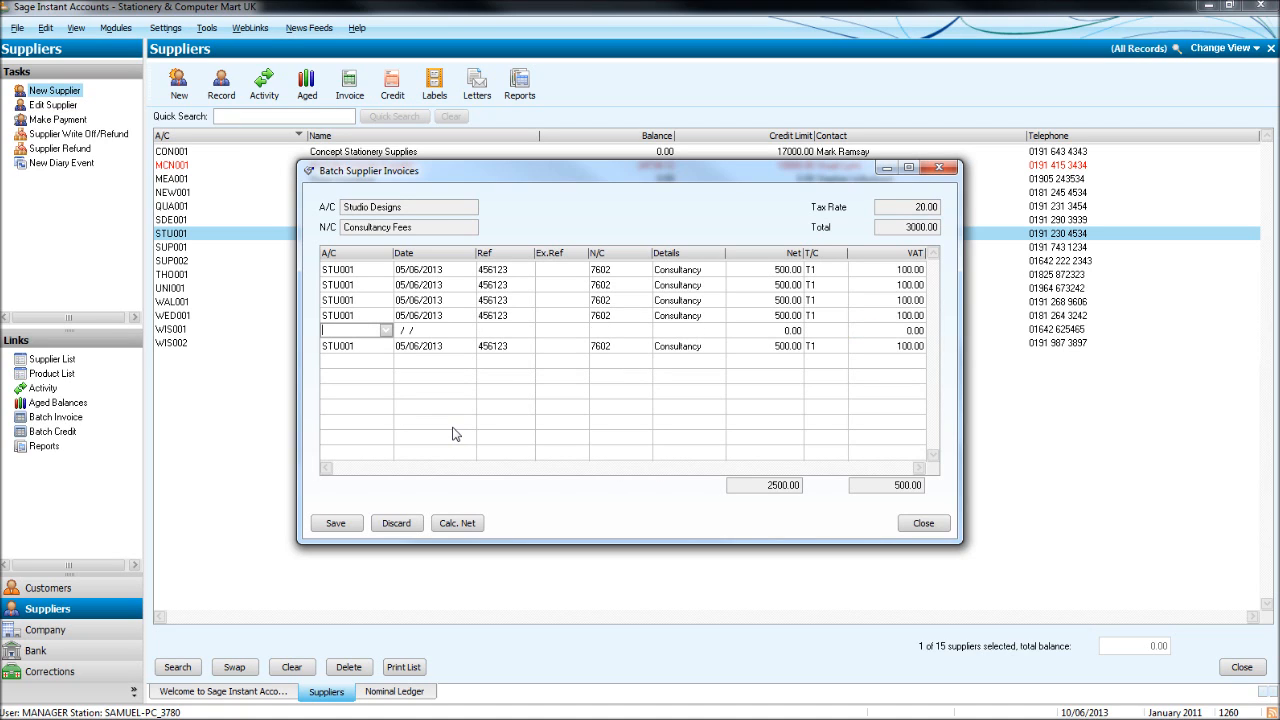
pyautogui.press('Down')
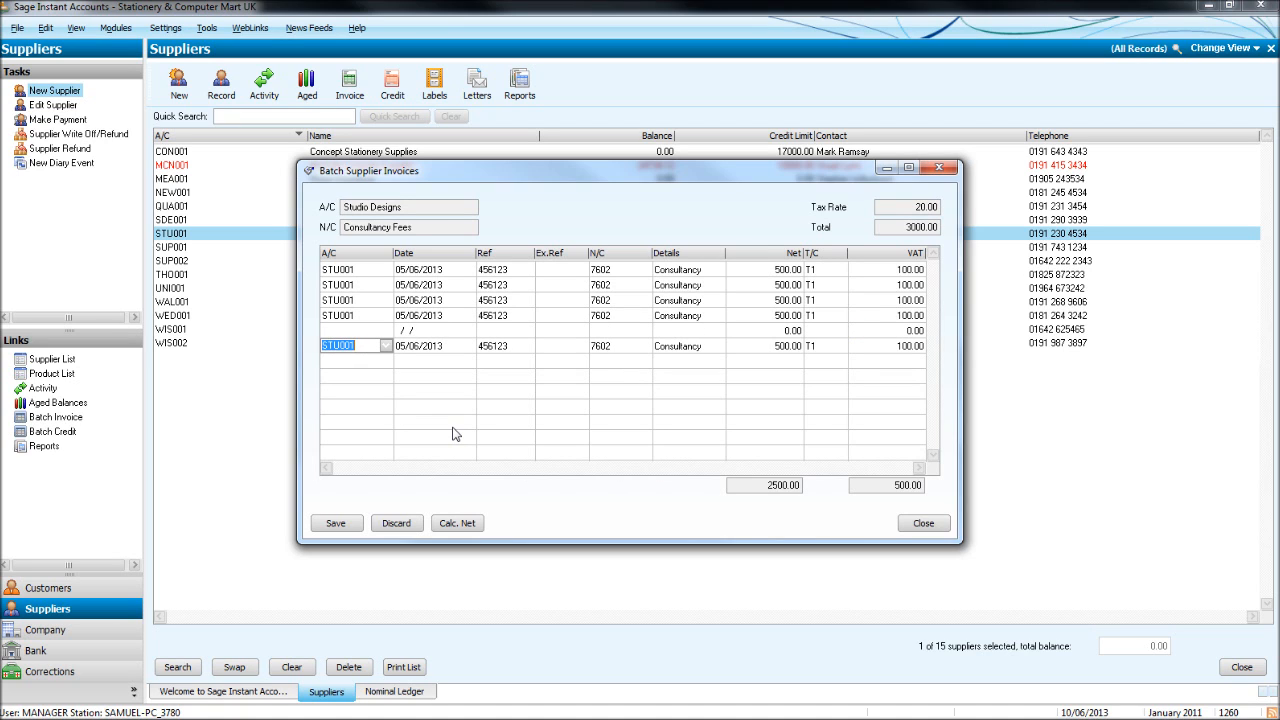
pyautogui.press('F5')
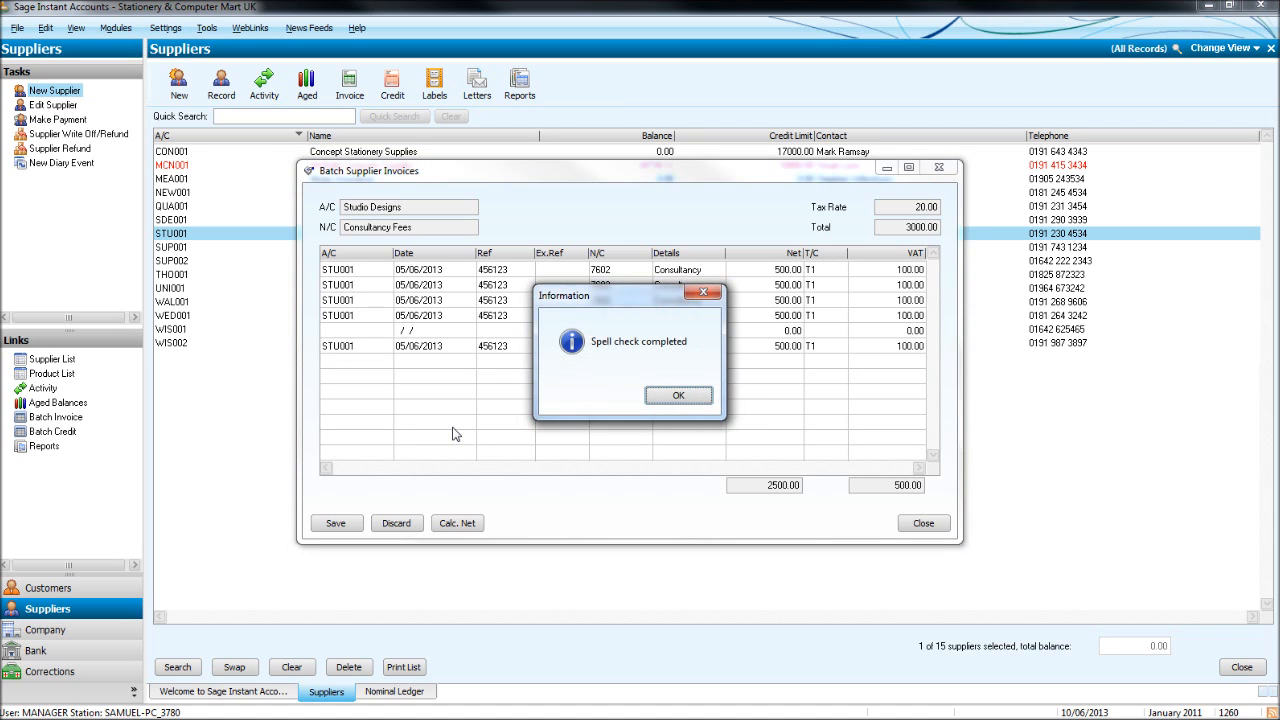
pyautogui.press('Return')
pyautogui.press('F7')
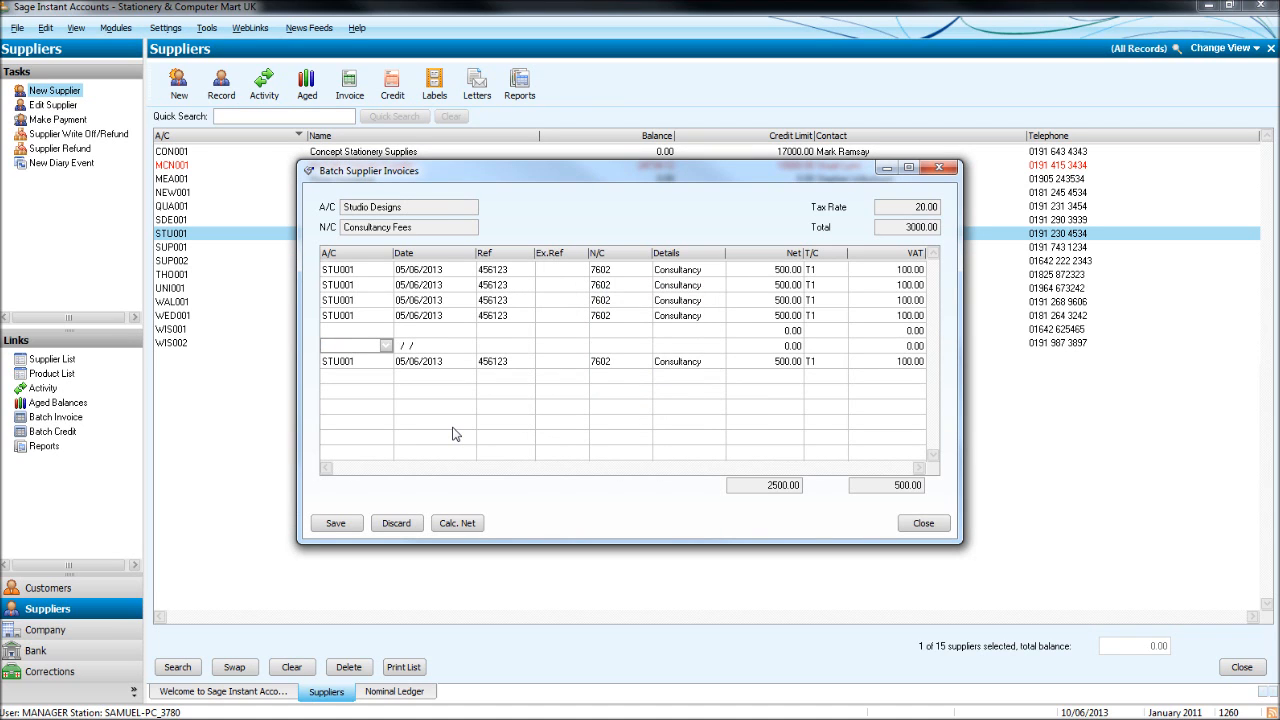